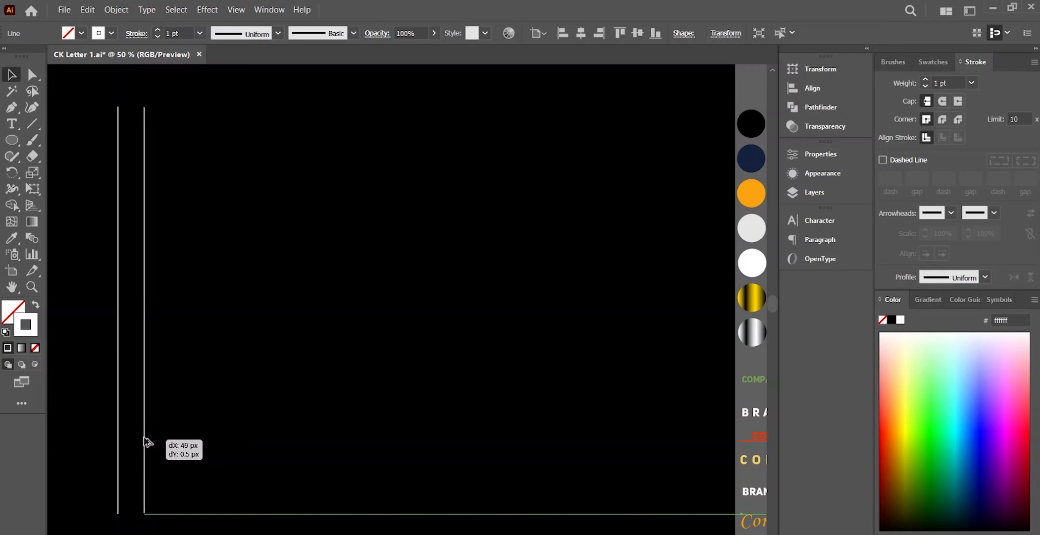
Repeat the line's copy-and-move twelve times to build a row of 14 evenly spaced vertical lines.
key("ctrl+d")
key("ctrl+d")
key("ctrl+d")
key("ctrl+d")
key("ctrl+d")
key("ctrl+d")
key("ctrl+d")
key("ctrl+d")
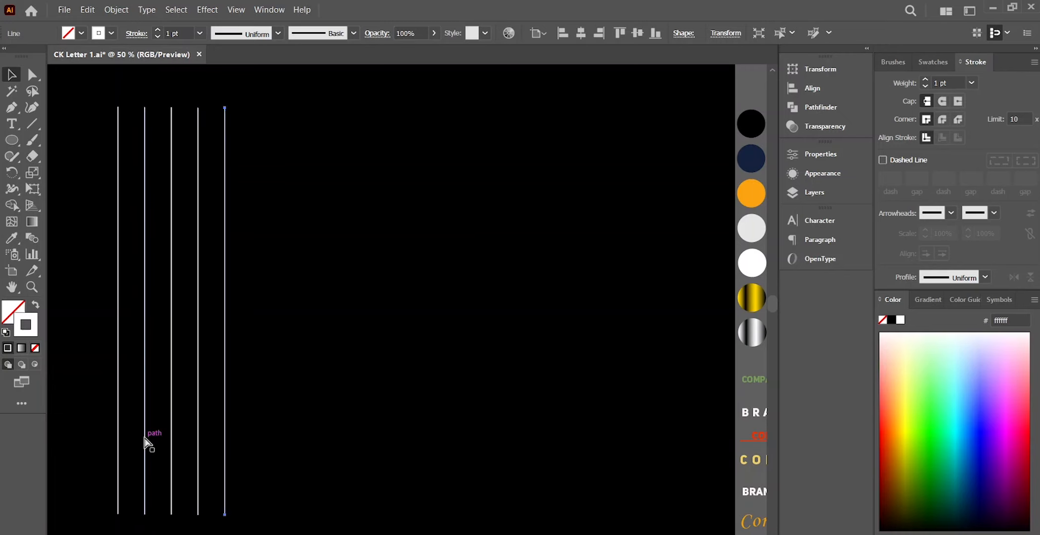
key("ctrl+d")
key("ctrl+d")
key("ctrl+d")
key("ctrl+d")
Select all the vertical lines and add a copy of them rotated 90° to form a square grid.
left_click_drag(97, 124, 539, 270)
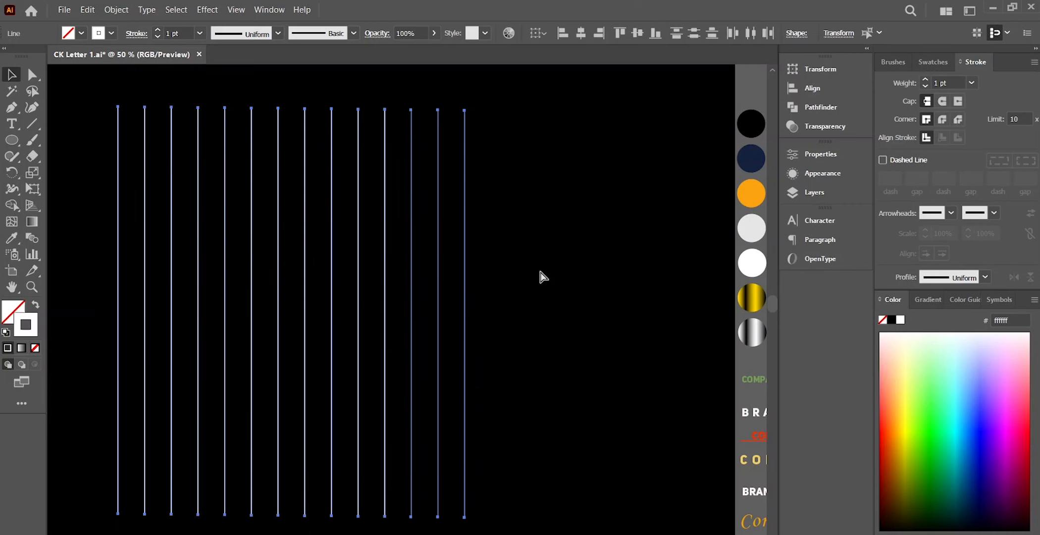
left_click_drag(464, 100, 512, 391)
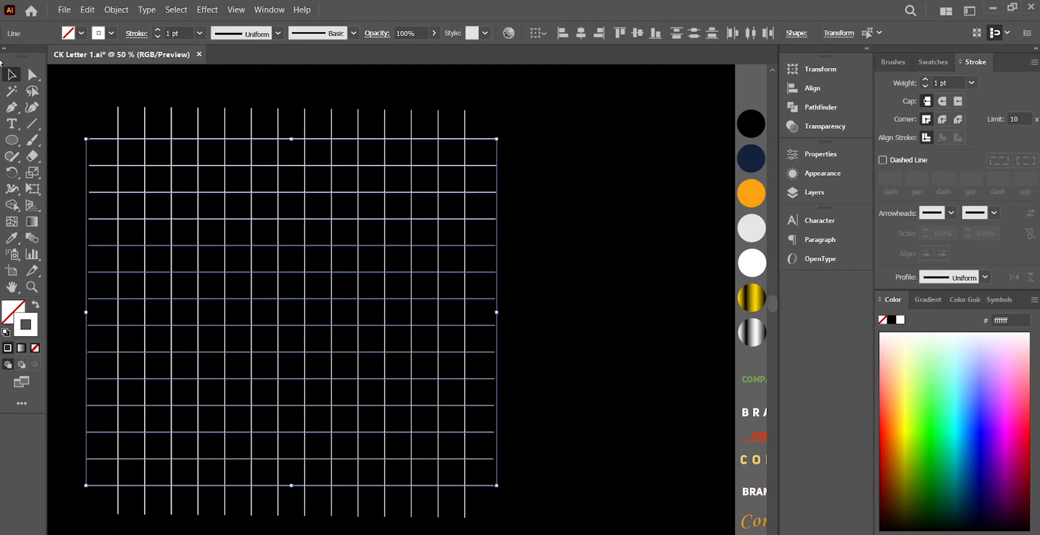
left_click(11, 140)
double_click(12, 75)
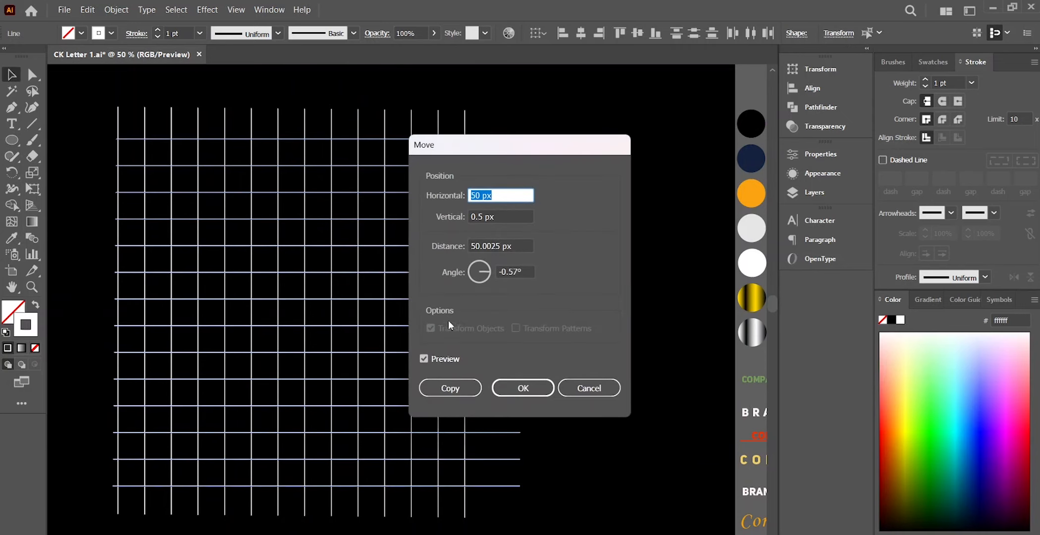
left_click(608, 388)
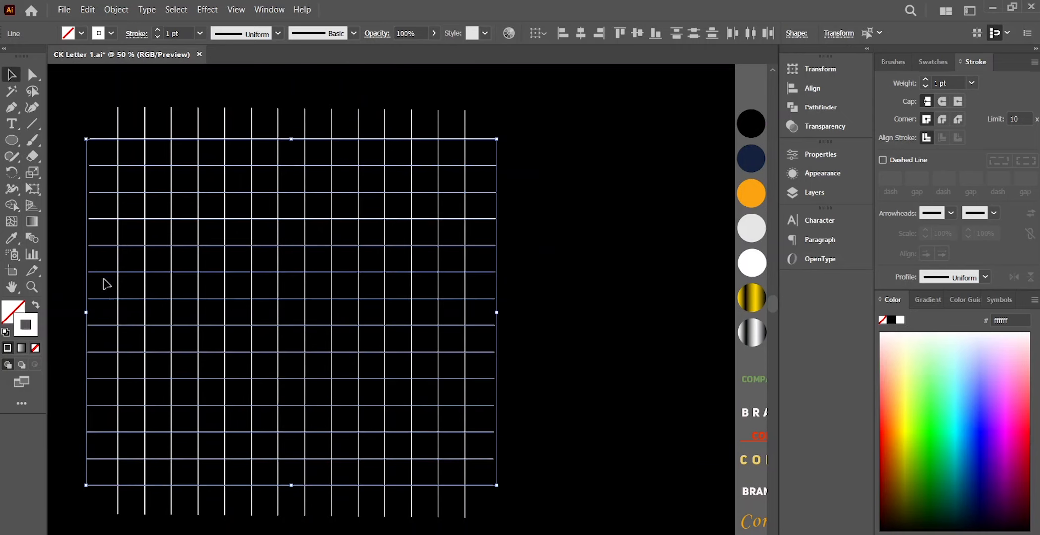
Draw two concentric circles, 100 px and 200 px in diameter, snapped to the line intersections in the middle of the grid.
key("ctrl+shift+a")
left_click(12, 140)
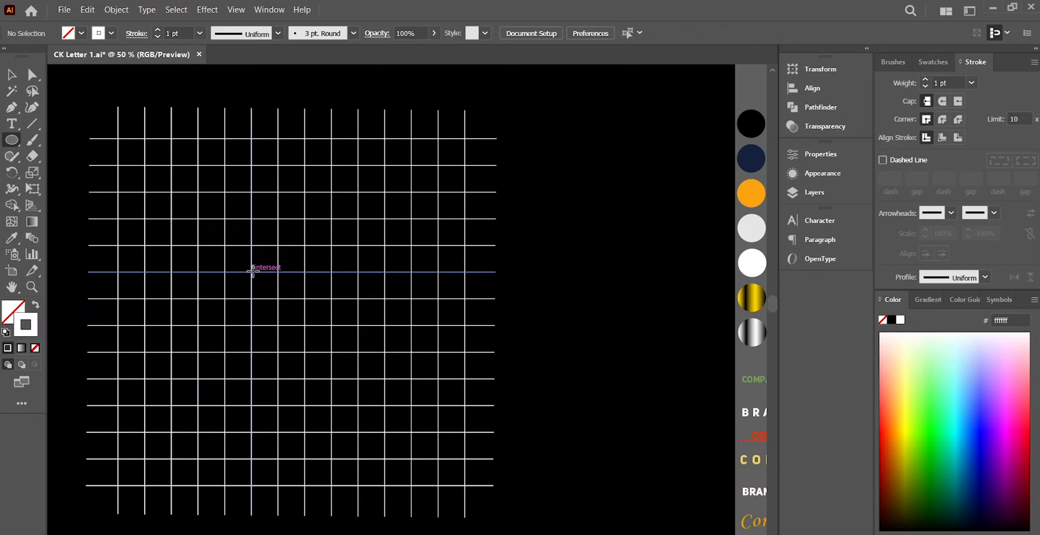
left_click_drag(251, 272, 301, 325)
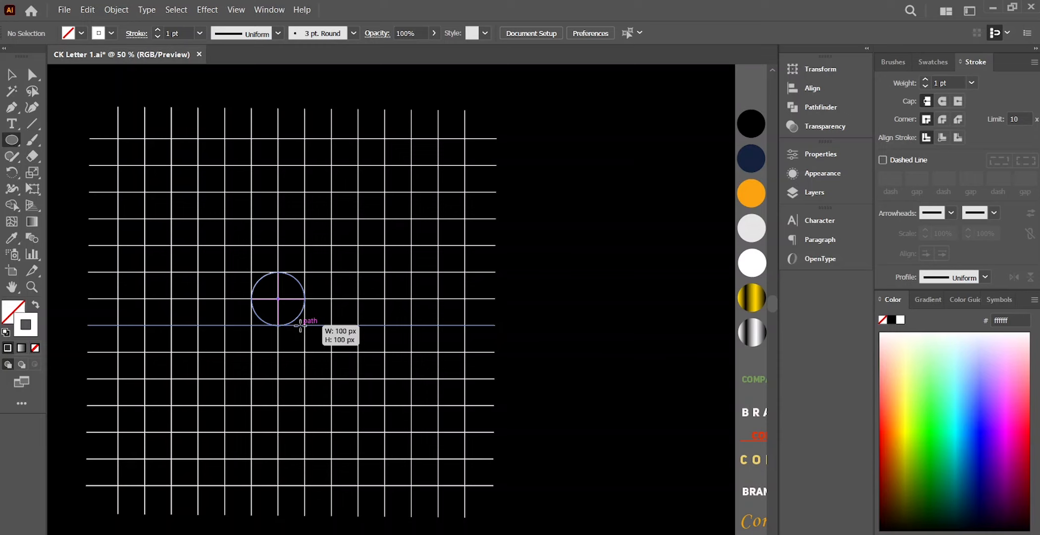
left_click(300, 326)
left_click(212, 188)
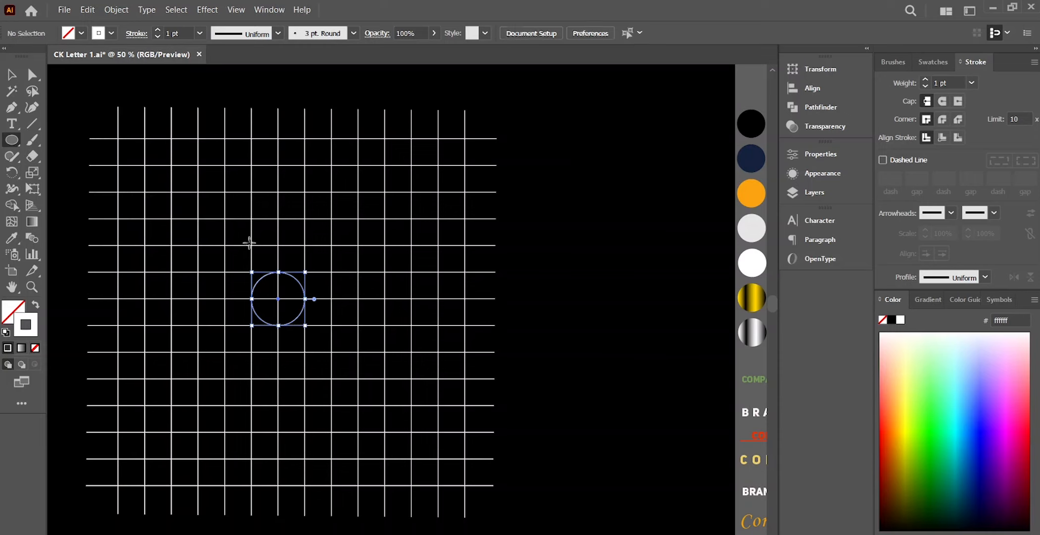
left_click_drag(224, 245, 311, 352)
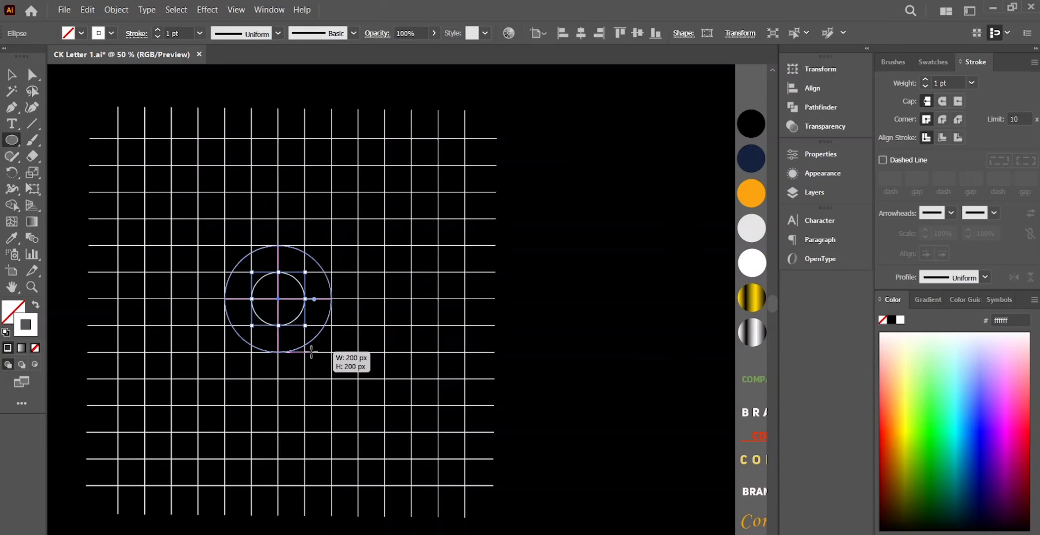
left_click(311, 352)
key("Escape")
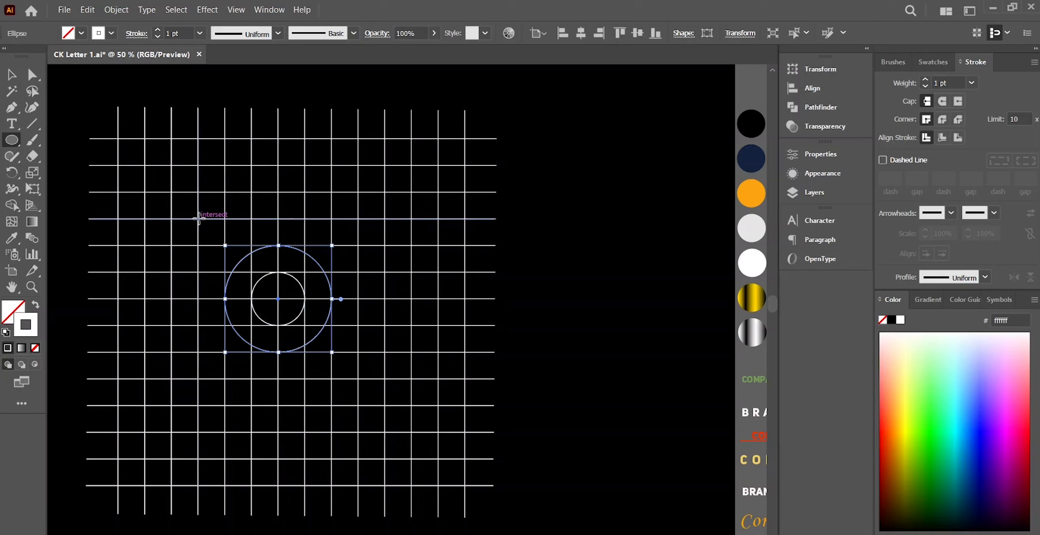
Draw four more circles around the same centre, each reaching one grid line further out than the previous one.
left_click_drag(279, 299, 314, 378)
left_click(315, 378)
key("Escape")
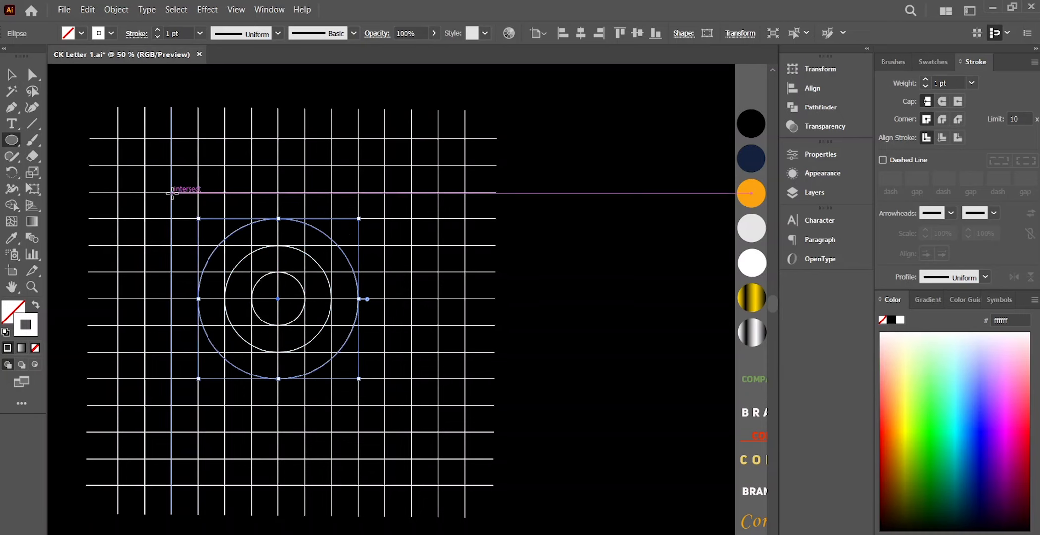
left_click_drag(171, 191, 352, 405)
left_click(351, 404)
left_click(213, 188)
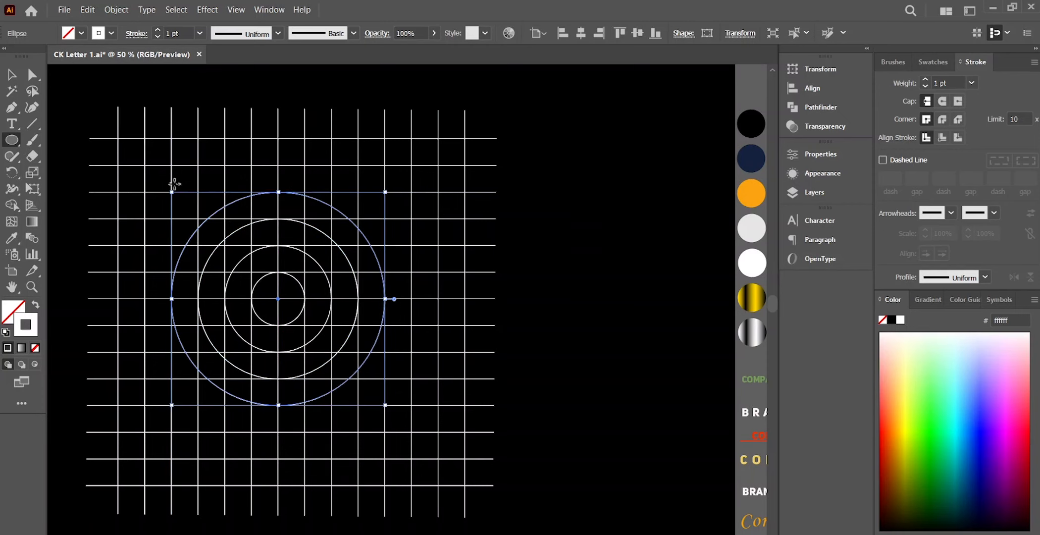
mouse_move(144, 163)
left_mouse_down()
mouse_move(290, 302)
mouse_move(395, 432)
left_mouse_up()
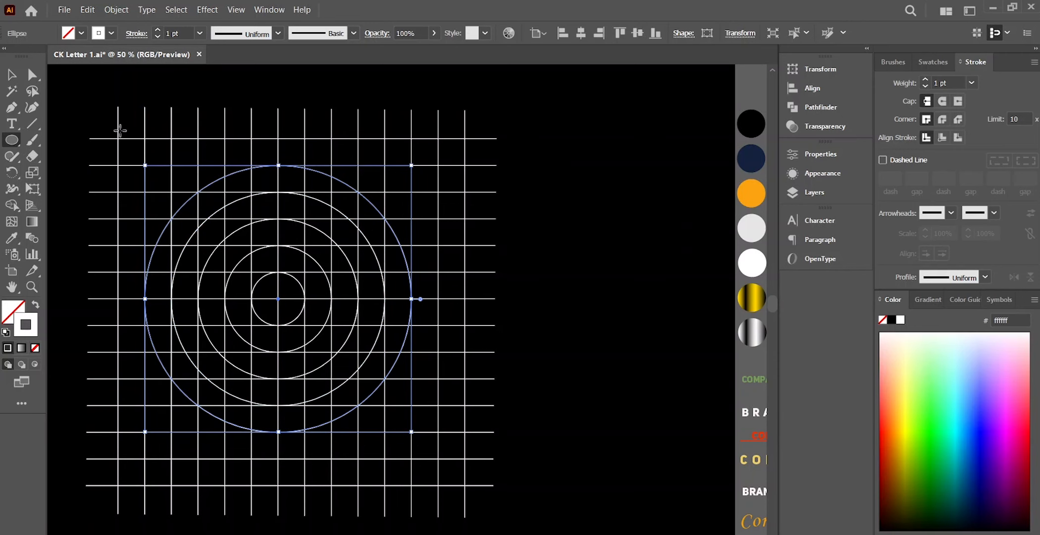
mouse_move(118, 139)
left_mouse_down()
mouse_move(427, 472)
mouse_move(409, 459)
left_mouse_up()
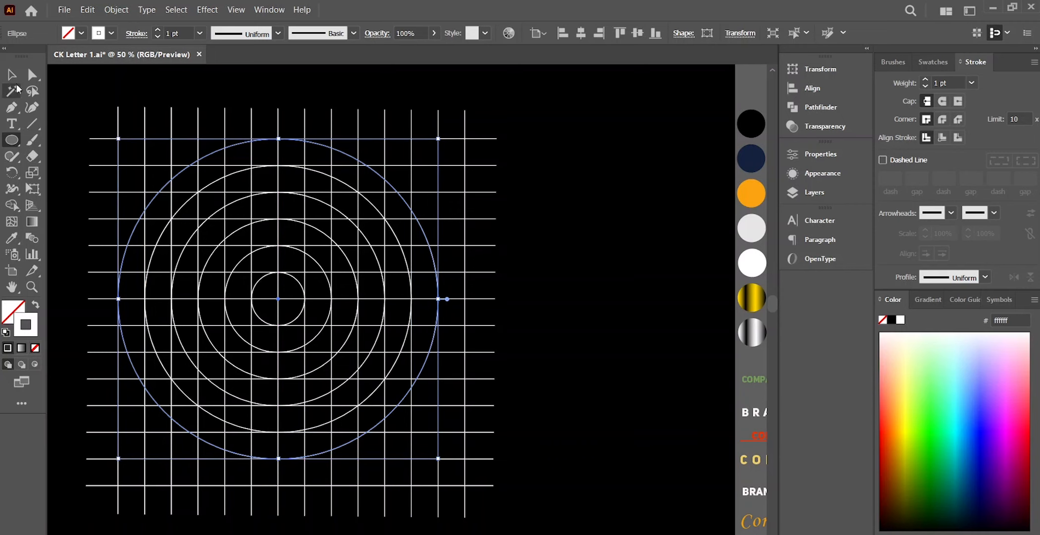
Select all the horizontal grid lines and delete them.
left_click(12, 74)
left_click(564, 478)
left_click_drag(515, 500, 489, 129)
key("Delete")
Select all the vertical lines and rotate them by 145°.
left_click_drag(84, 91, 459, 123)
left_click(115, 10)
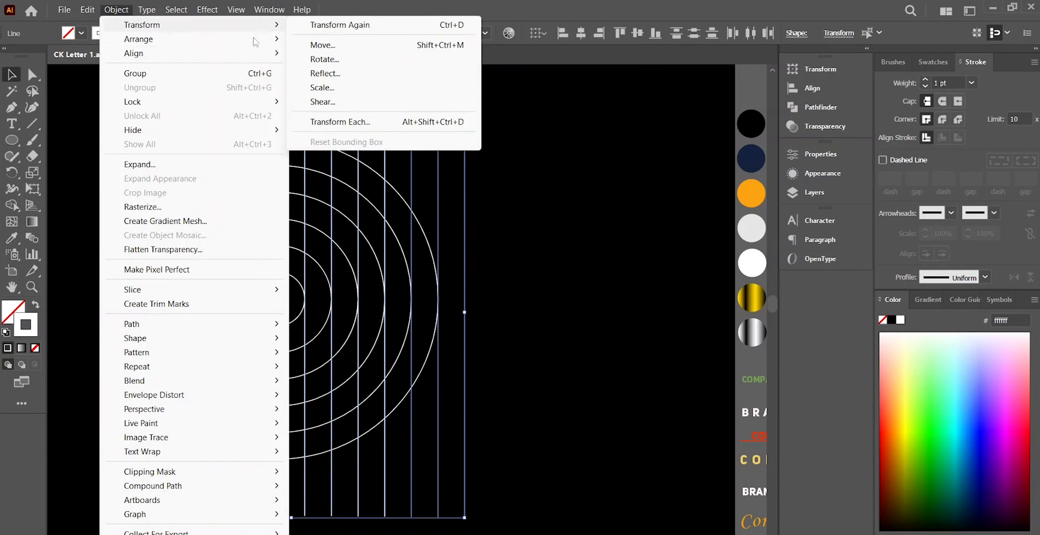
mouse_move(287, 49)
mouse_move(272, 24)
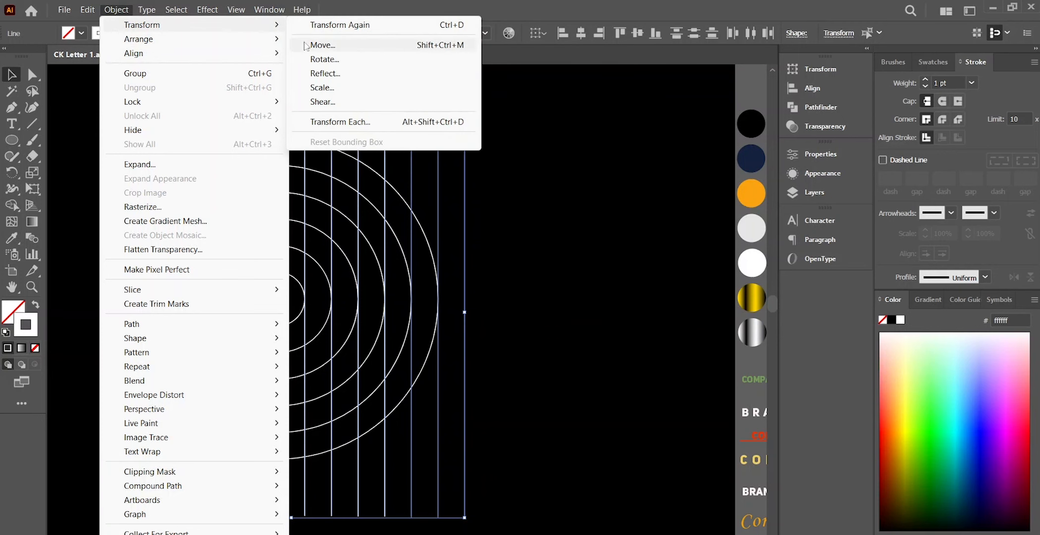
left_click(312, 58)
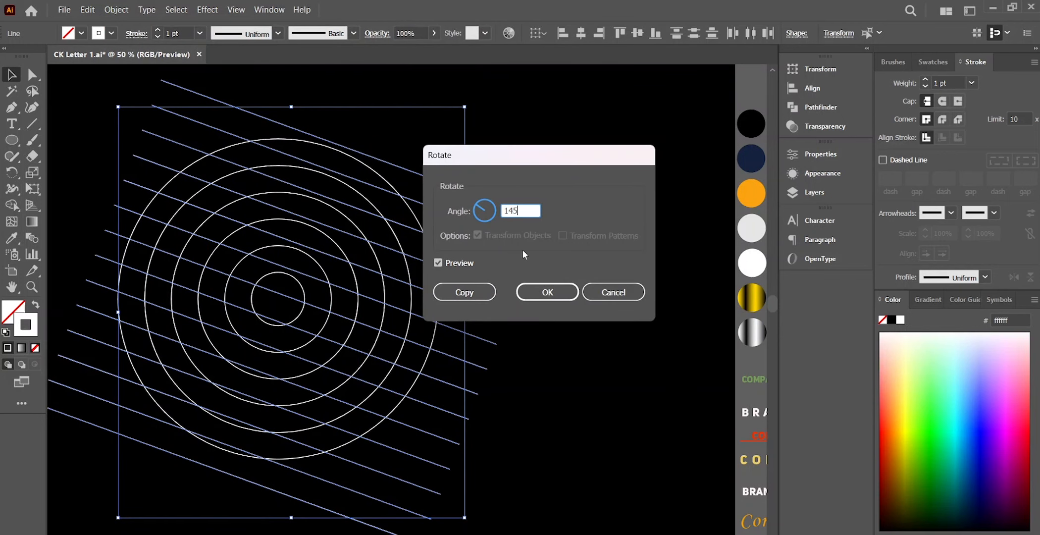
type("145")
key("Tab")
left_click(455, 262)
left_click(455, 262)
left_click(540, 293)
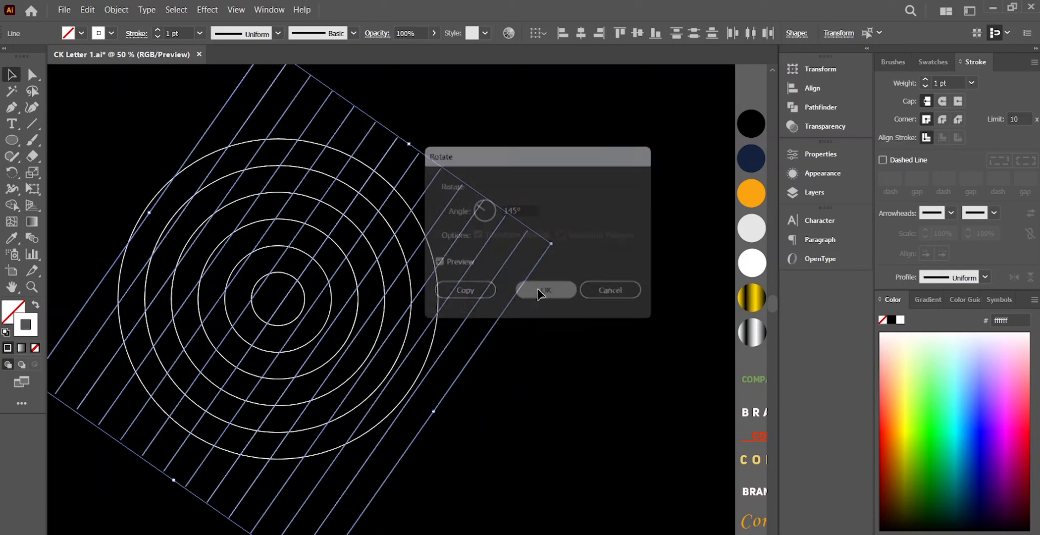
Nudge the rotated lines left in small increments until they line up with the edges of the concentric circles.
key("Left")
key("Left")
key("Left")
key("Left")
key("Left")
key("Left")
key("Left")
key("Left")
key("Left")
key("Left")
key("Left")
key("Left")
key("Left")
key("Left")
key("Left")
key("Right")
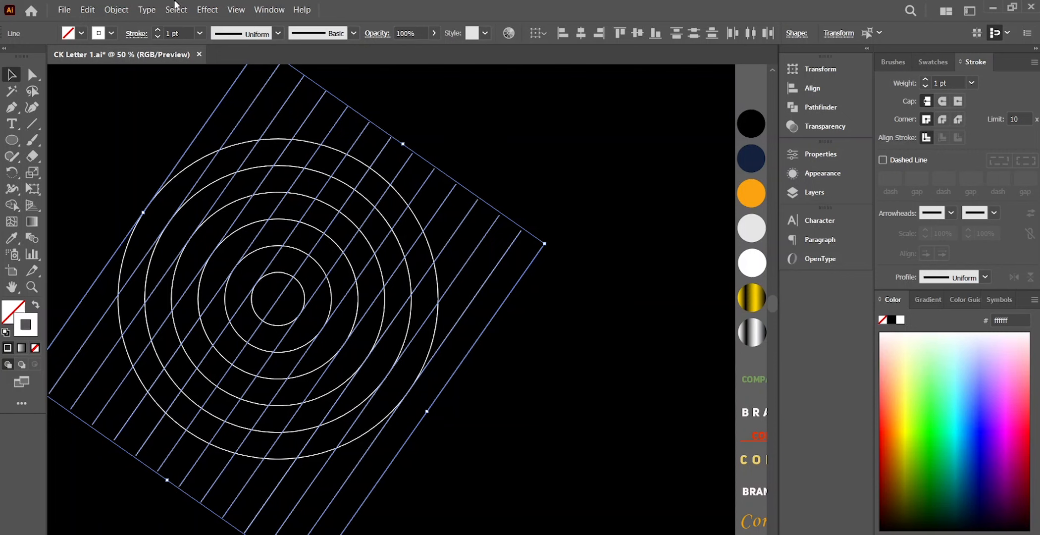
Add a copy of the diagonal lines rotated by 250°.
left_click(117, 10)
mouse_move(139, 21)
left_click(315, 60)
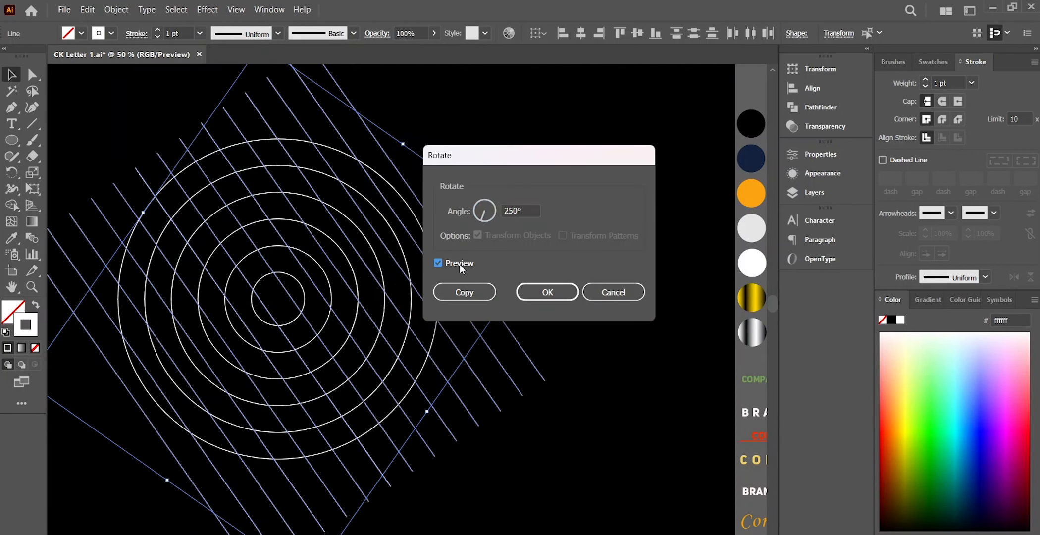
left_click(465, 291)
Nudge the copied diagonal lines right until they mirror the first set around the circles' centre.
key("Right")
key("Right")
key("Right")
key("Right")
key("Right")
key("Right")
key("Right")
key("Right")
key("Right")
key("Right")
key("Right")
key("Right")
key("Right")
key("Right")
key("Right")
key("Right")
key("Right")
key("Right")
key("Right")
key("Right")
key("Right")
key("Left")
key("Left")
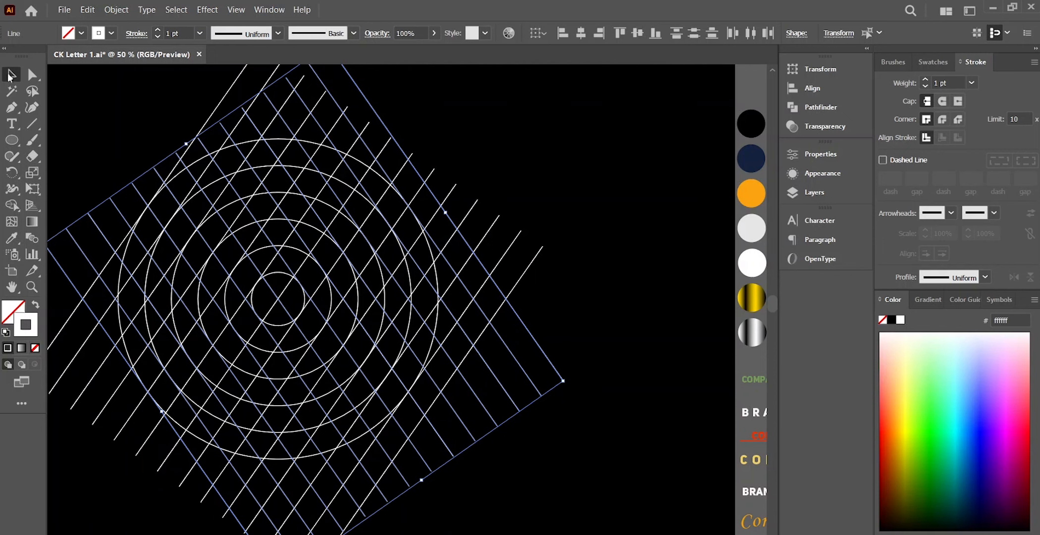
Select all lines and circles and merge the regions inside the smallest circle with the Shape Builder tool.
left_click(62, 119)
left_click_drag(98, 106, 583, 492)
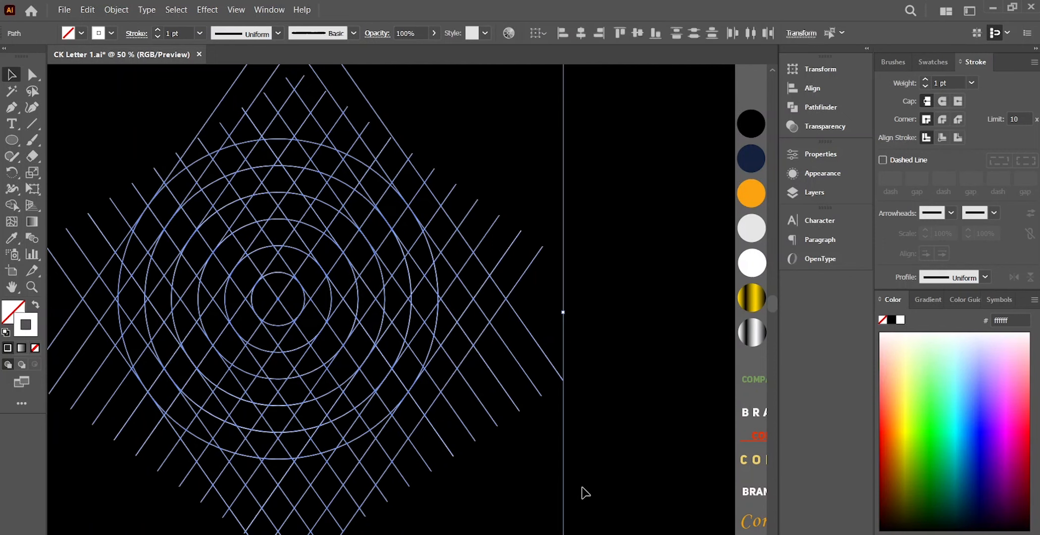
left_click(11, 207)
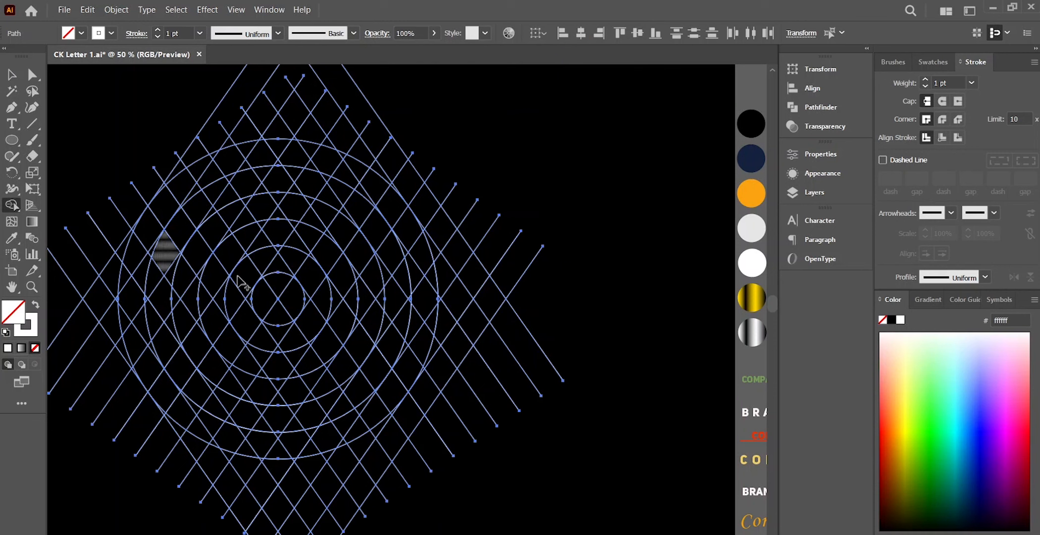
left_click(277, 306)
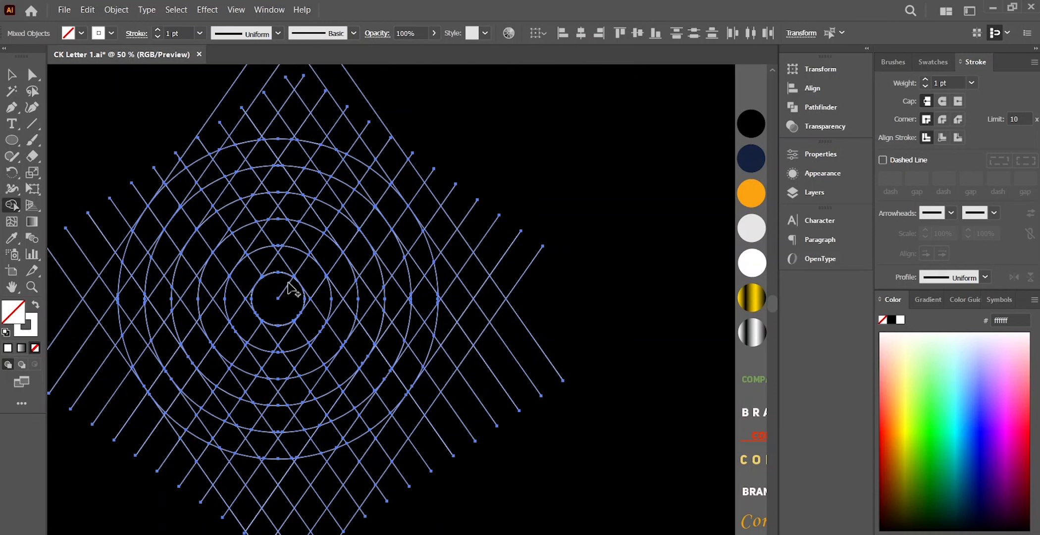
Merge the ring around the centre circle with the two diagonal arms running to the upper right and lower right.
mouse_move(290, 265)
left_mouse_down()
mouse_move(314, 270)
mouse_move(372, 198)
left_mouse_up()
mouse_move(281, 263)
left_mouse_down()
mouse_move(278, 250)
mouse_move(233, 287)
mouse_move(237, 331)
mouse_move(278, 349)
mouse_move(297, 332)
left_mouse_up()
mouse_move(310, 279)
left_mouse_down()
mouse_move(348, 350)
mouse_move(387, 389)
left_mouse_up()
left_click_drag(291, 335, 319, 302)
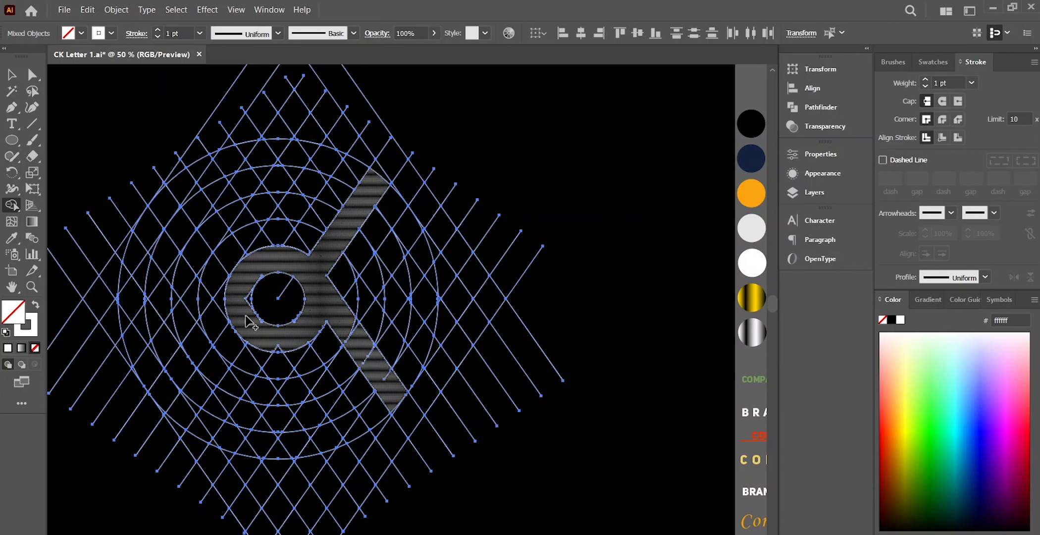
left_click(250, 306)
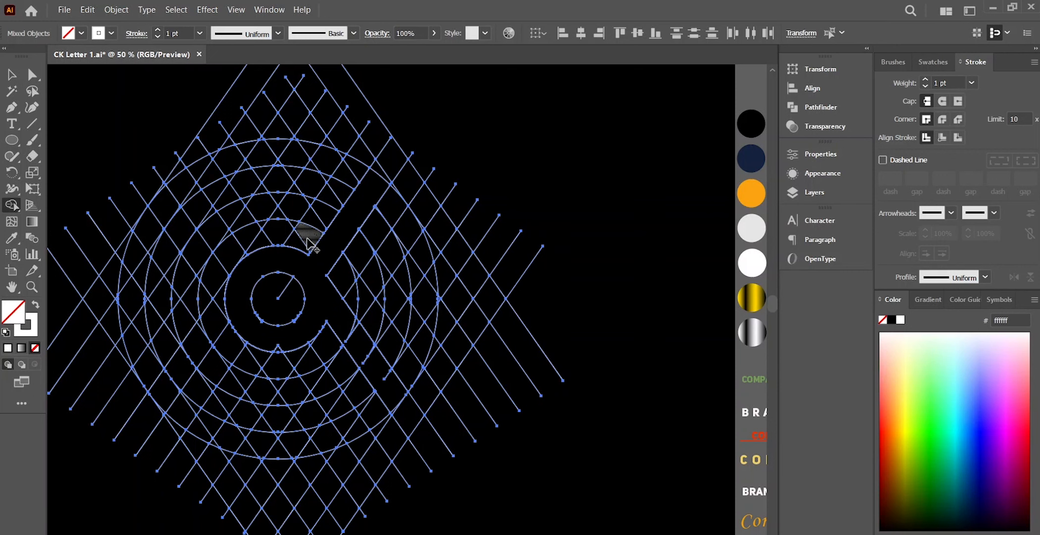
Merge the regions around the central ring into nested C-shaped bands, extending the innermost band along both diagonal arms.
mouse_move(295, 246)
left_mouse_down()
mouse_move(366, 156)
mouse_move(379, 119)
left_mouse_up()
mouse_move(294, 235)
left_mouse_down()
mouse_move(240, 243)
mouse_move(210, 280)
mouse_move(215, 329)
mouse_move(230, 352)
mouse_move(277, 369)
mouse_move(329, 354)
mouse_move(415, 476)
mouse_move(333, 367)
left_mouse_up()
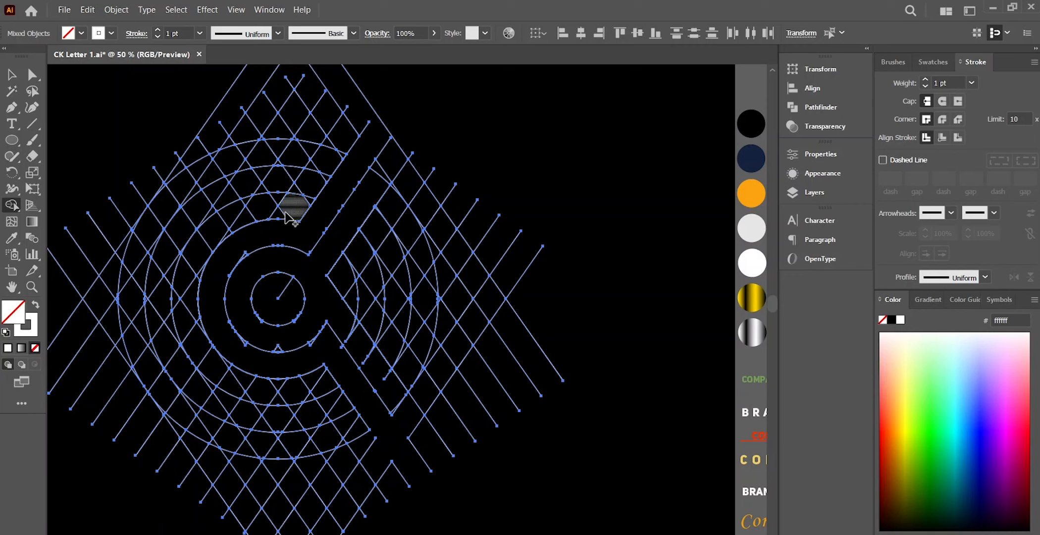
mouse_move(281, 213)
left_mouse_down()
mouse_move(321, 160)
mouse_move(247, 153)
mouse_move(201, 168)
mouse_move(148, 218)
mouse_move(136, 255)
mouse_move(137, 358)
mouse_move(184, 416)
mouse_move(246, 441)
mouse_move(348, 436)
mouse_move(331, 393)
mouse_move(317, 385)
mouse_move(256, 385)
mouse_move(224, 370)
mouse_move(191, 308)
mouse_move(185, 271)
mouse_move(208, 232)
mouse_move(233, 213)
mouse_move(311, 198)
left_mouse_up()
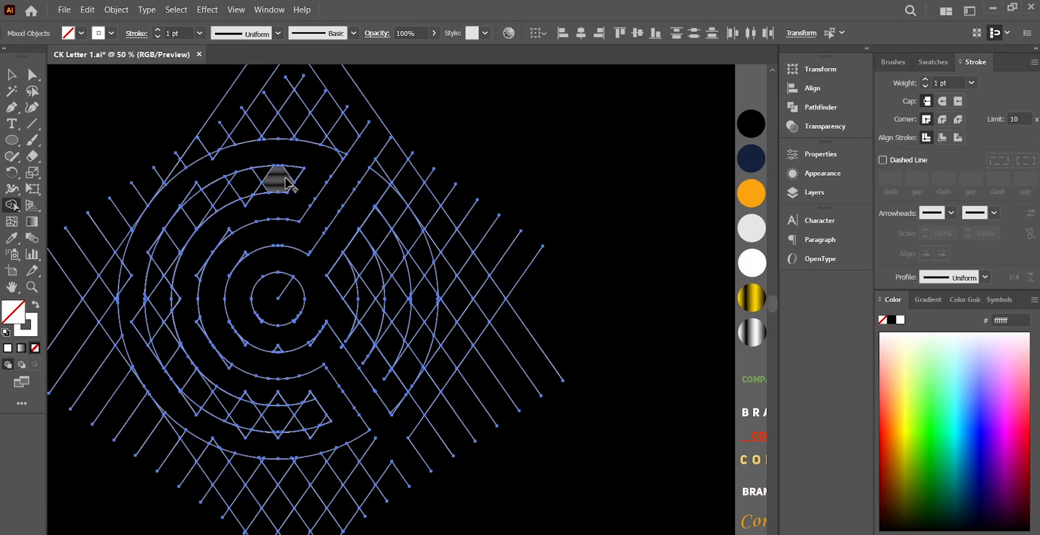
mouse_move(286, 180)
left_mouse_down()
mouse_move(213, 203)
mouse_move(178, 233)
mouse_move(157, 296)
mouse_move(171, 357)
mouse_move(208, 396)
mouse_move(282, 421)
mouse_move(317, 419)
mouse_move(312, 429)
mouse_move(222, 421)
left_mouse_up()
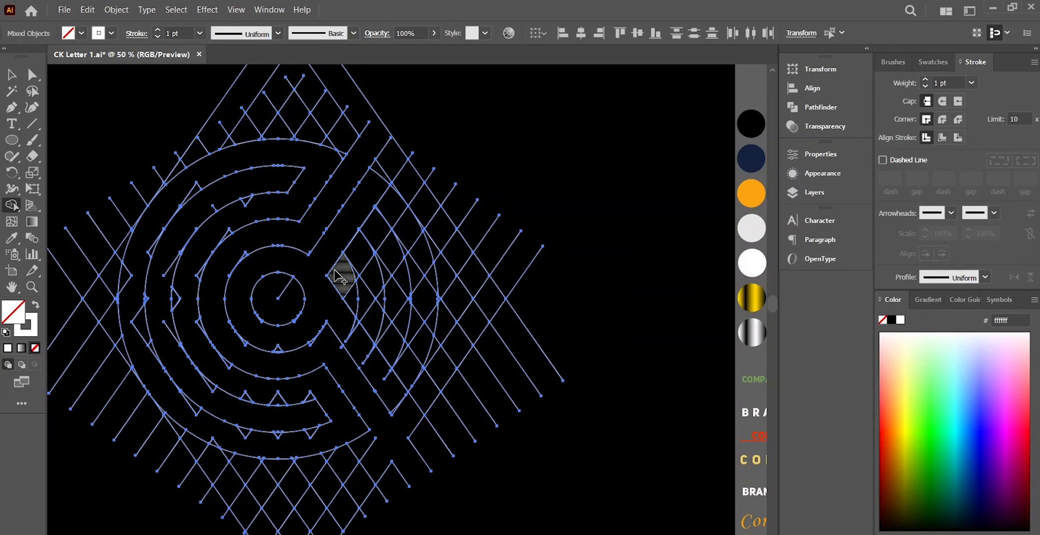
Merge the regions between the two arms into a chevron strip and an adjoining segment reaching the outermost circle.
mouse_move(340, 280)
left_mouse_down()
mouse_move(416, 171)
mouse_move(402, 230)
left_mouse_up()
left_click_drag(349, 292, 425, 395)
left_click_drag(465, 461, 467, 463)
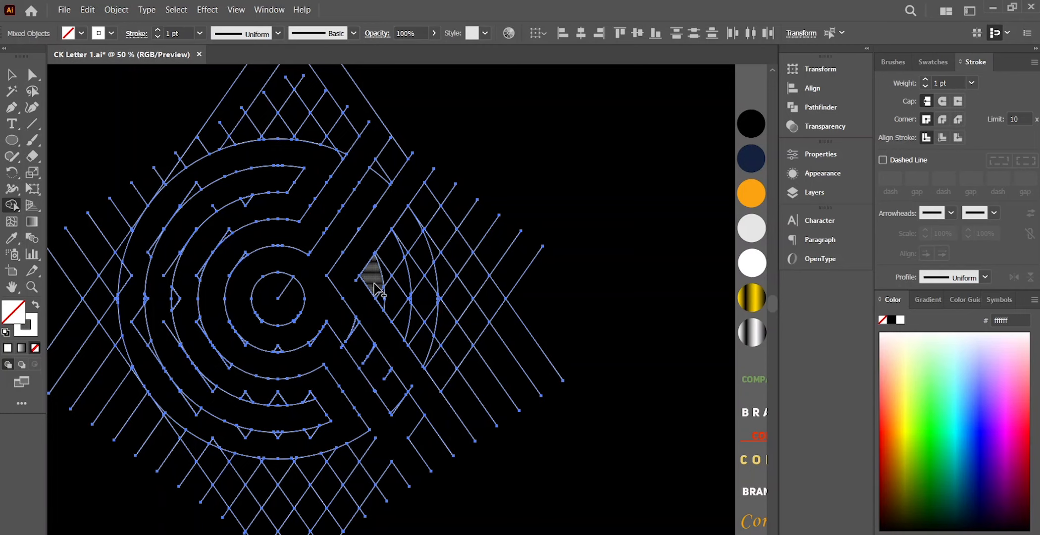
mouse_move(380, 283)
left_mouse_down()
mouse_move(405, 226)
mouse_move(418, 277)
mouse_move(409, 324)
mouse_move(397, 292)
mouse_move(418, 318)
left_mouse_up()
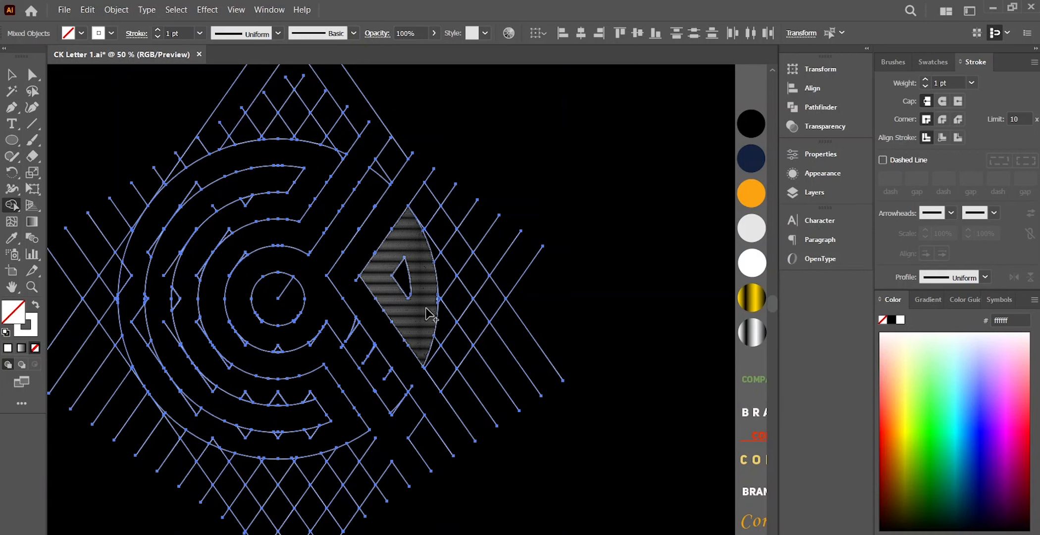
Merge the leftover triangular notches and the upper corner piece into the large C band with the Shape Builder tool.
left_click(193, 196)
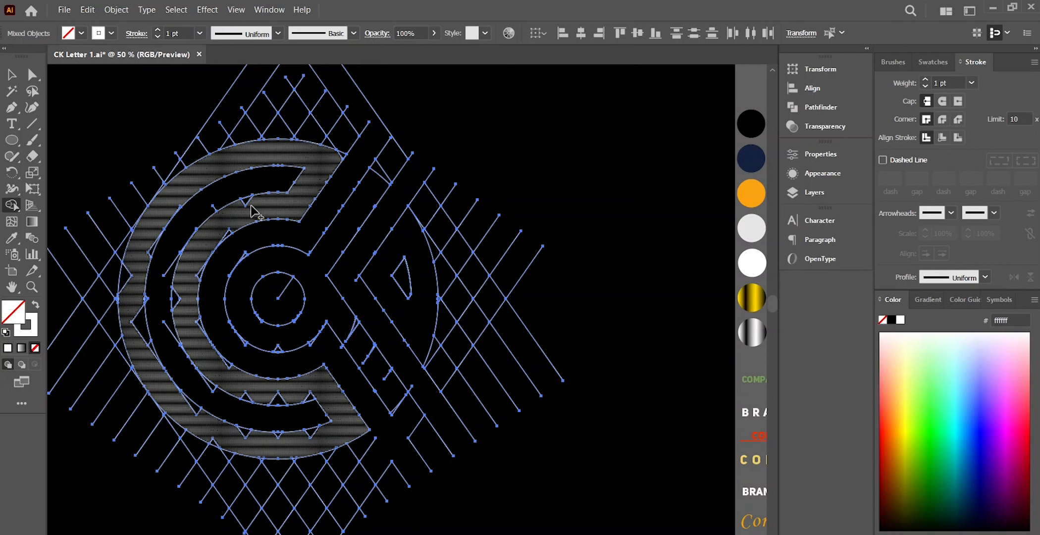
left_click_drag(241, 203, 222, 222)
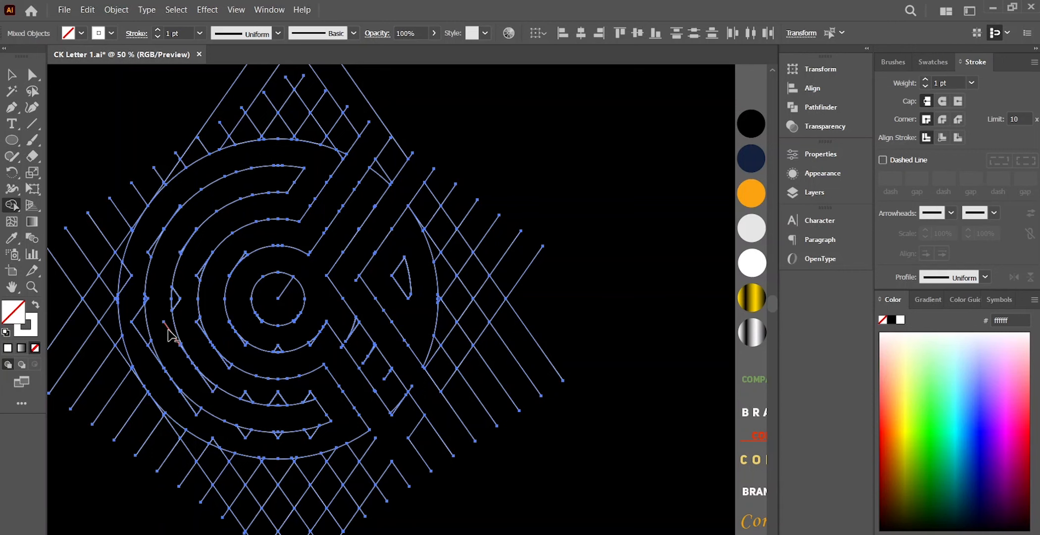
left_click(212, 396)
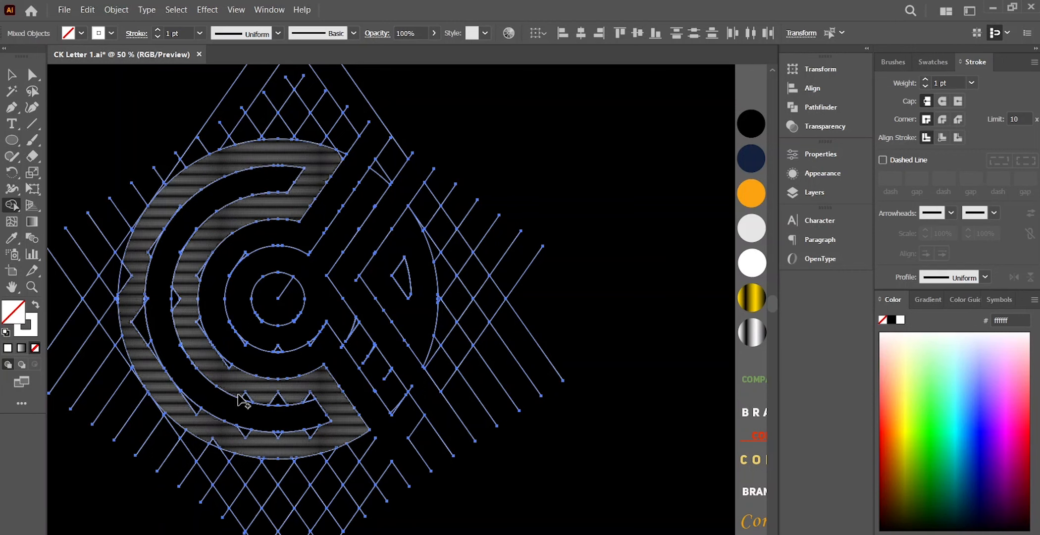
left_click(327, 404)
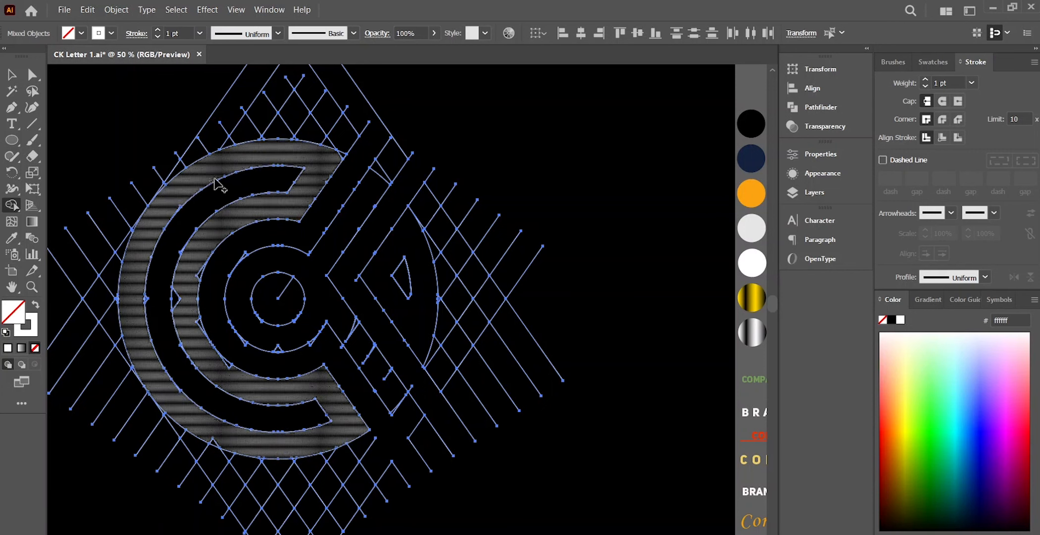
left_click_drag(335, 161, 344, 158)
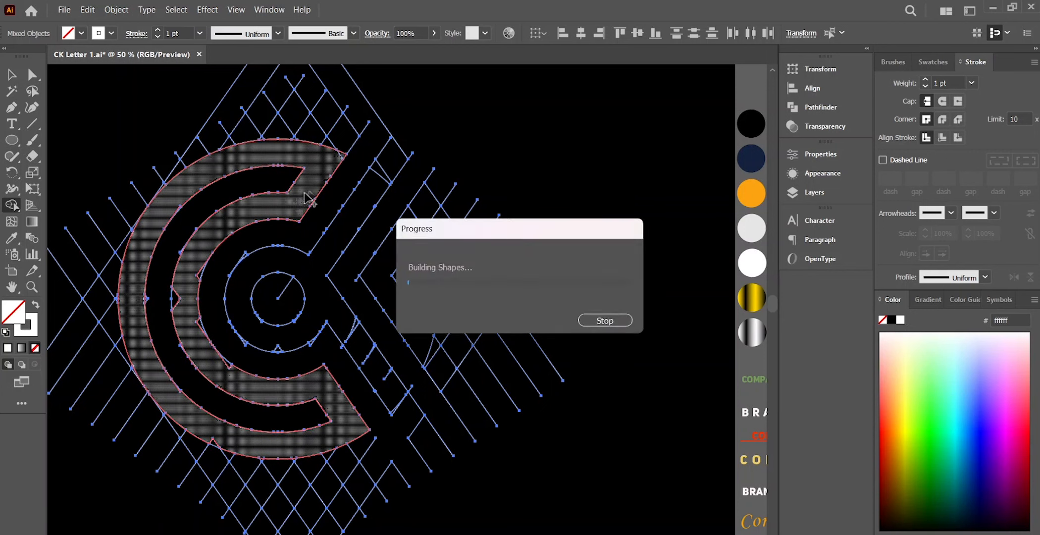
Clean up the remaining small notches along the inner arcs on the left side of the C band.
left_click(198, 279, "alt")
left_click_drag(198, 272, 182, 305)
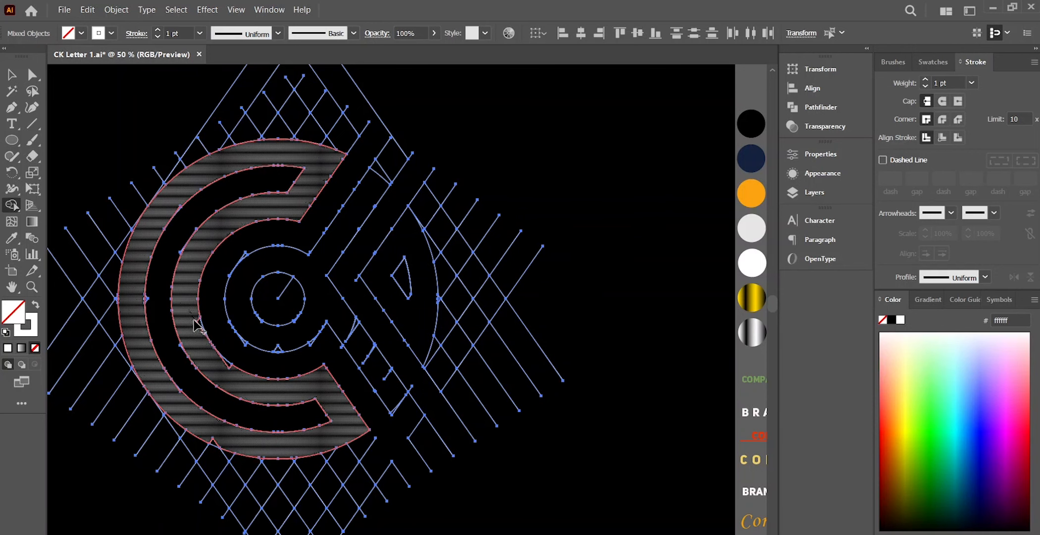
left_click(208, 359)
left_click(218, 364)
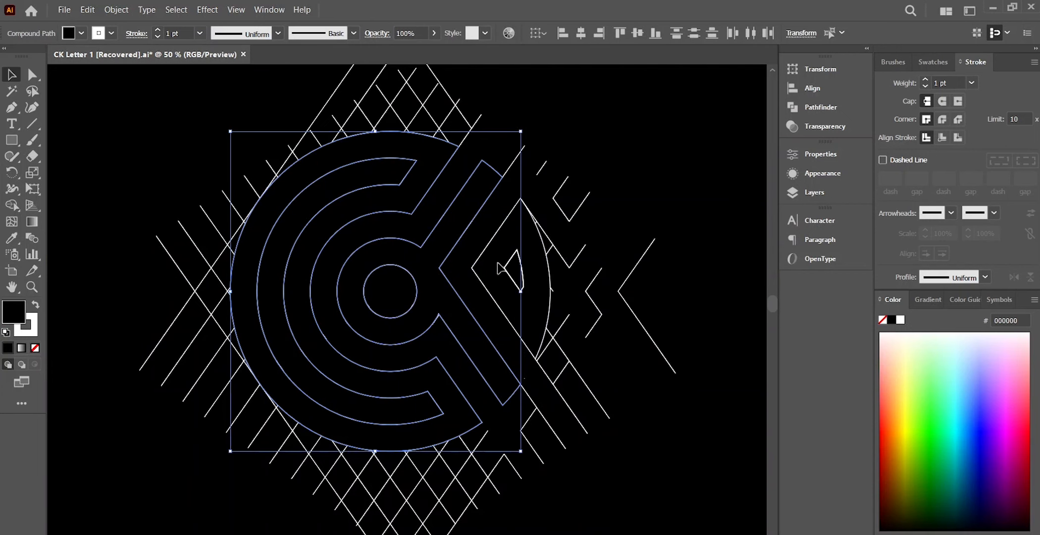
Try to hide the C bands, the chevron and the right segment, leaving only the construction lines.
left_click(549, 275, "shift")
left_click(514, 269, "shift")
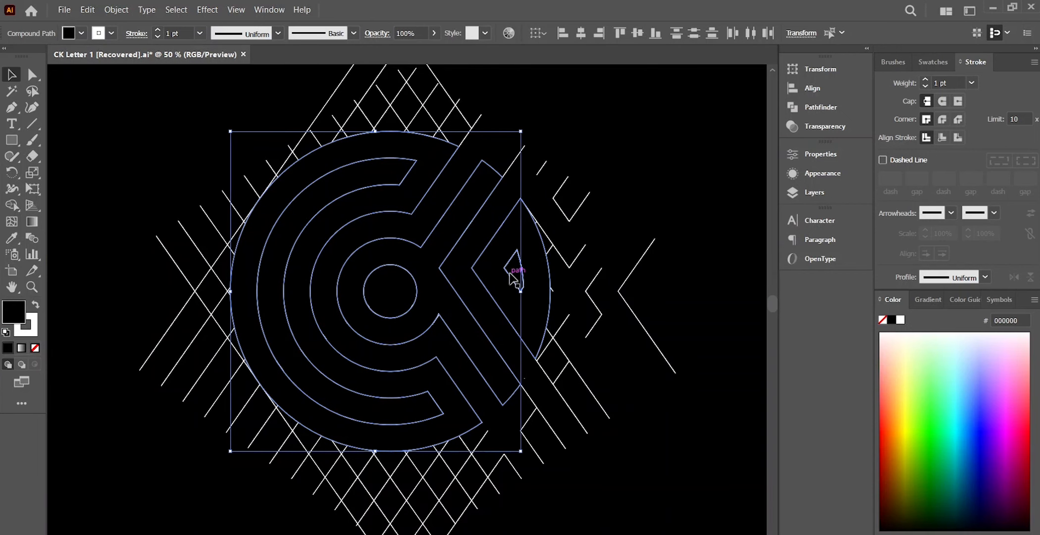
left_click(551, 279, "shift")
key("ctrl+3")
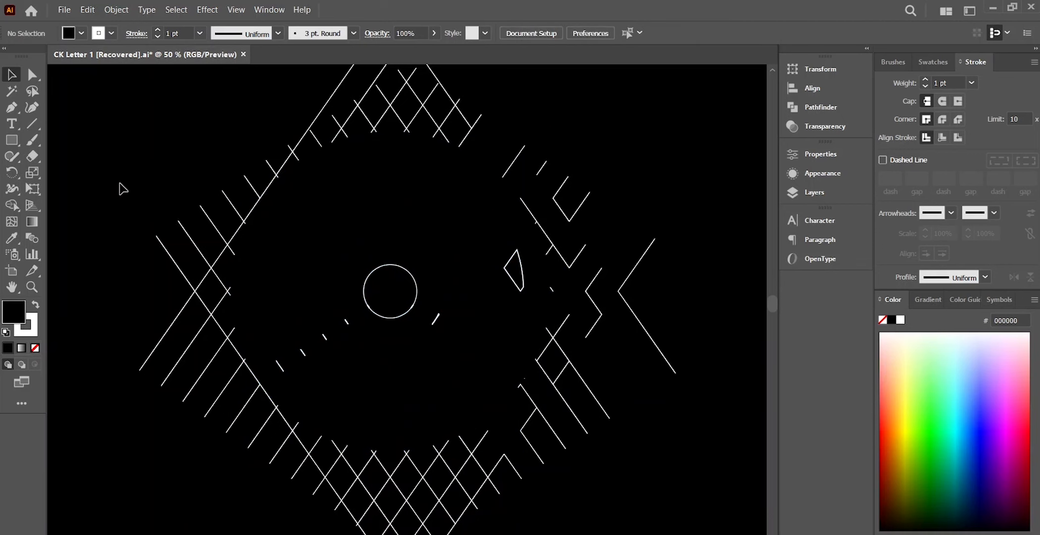
key("ctrl+z")
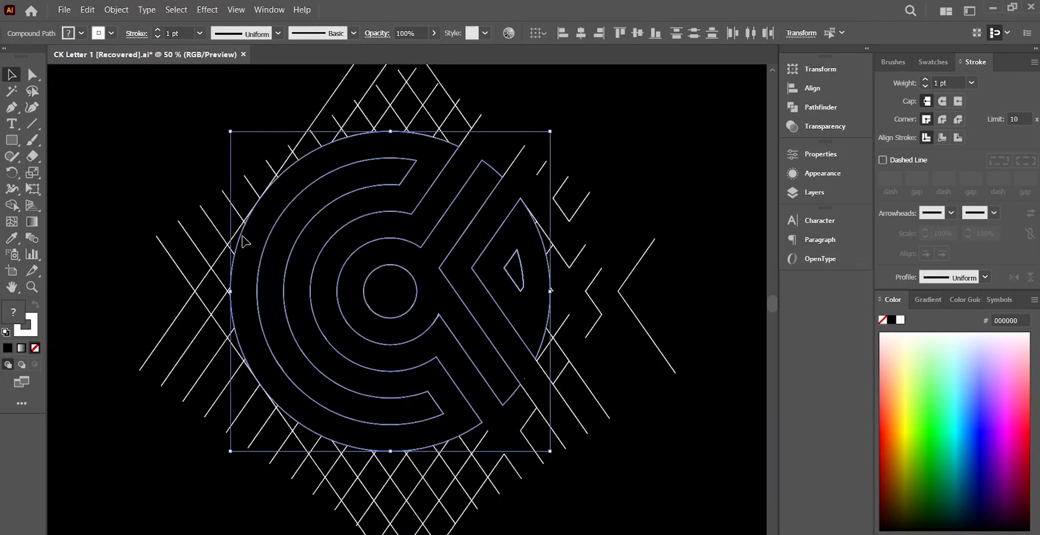
left_click(522, 271, "shift")
left_click(543, 340, "shift")
left_click(113, 136)
Delete all leftover construction lines around the CK mark, keeping only the logo shapes.
left_click(515, 283)
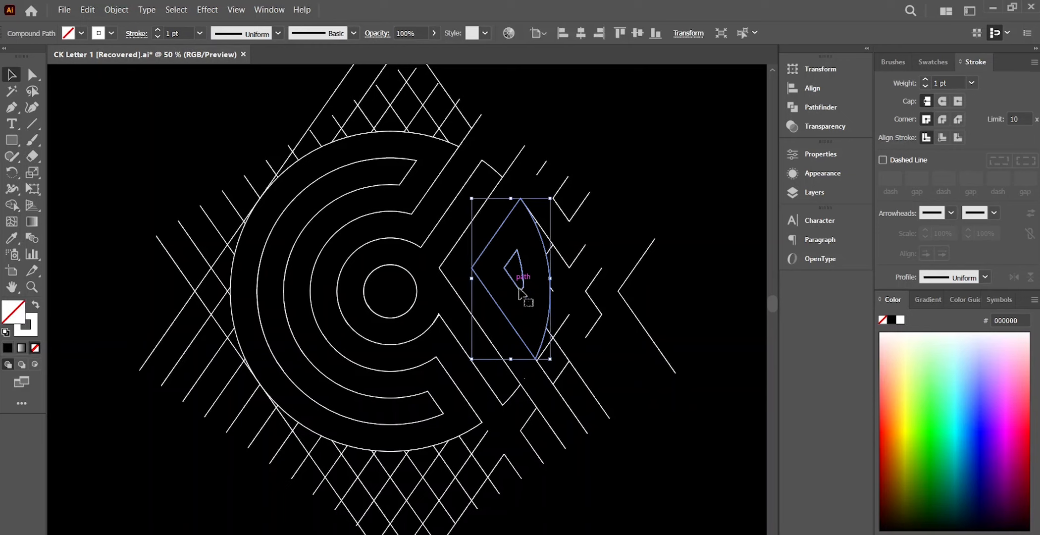
left_click(416, 249, "shift")
key("Delete")
left_click_drag(162, 106, 704, 520)
key("Delete")
key("ctrl+z")
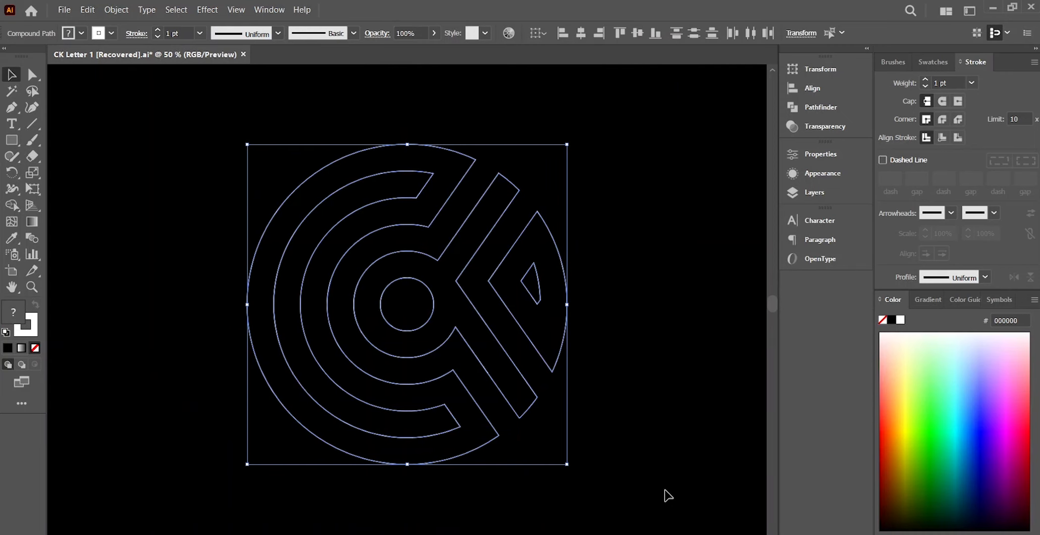
Apply the orange swatch circle's FCA311 fill without a stroke to the logo shapes using the Eyedropper.
key("ctrl+minus")
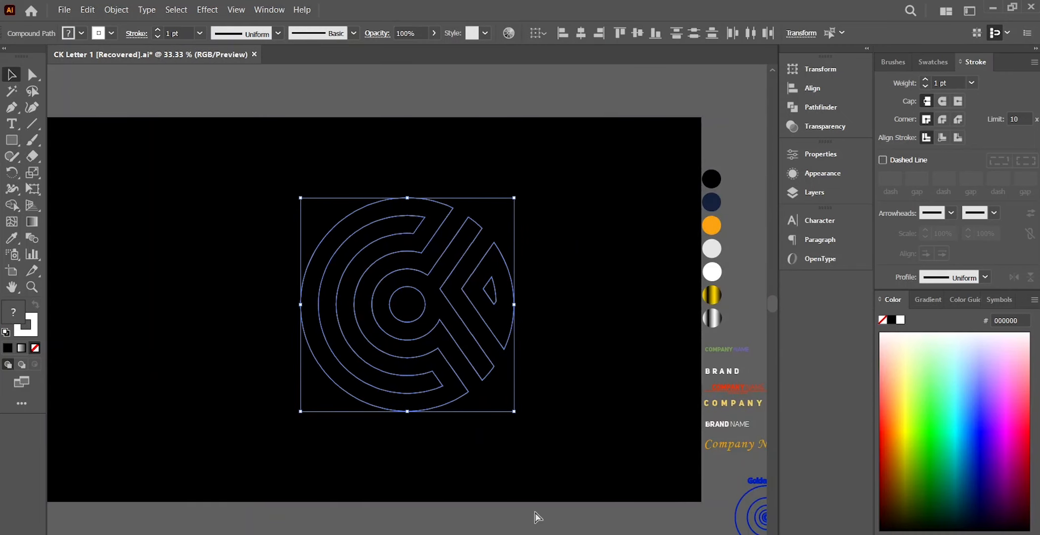
key("ctrl+plus")
scroll(407, 305, "right", 9)
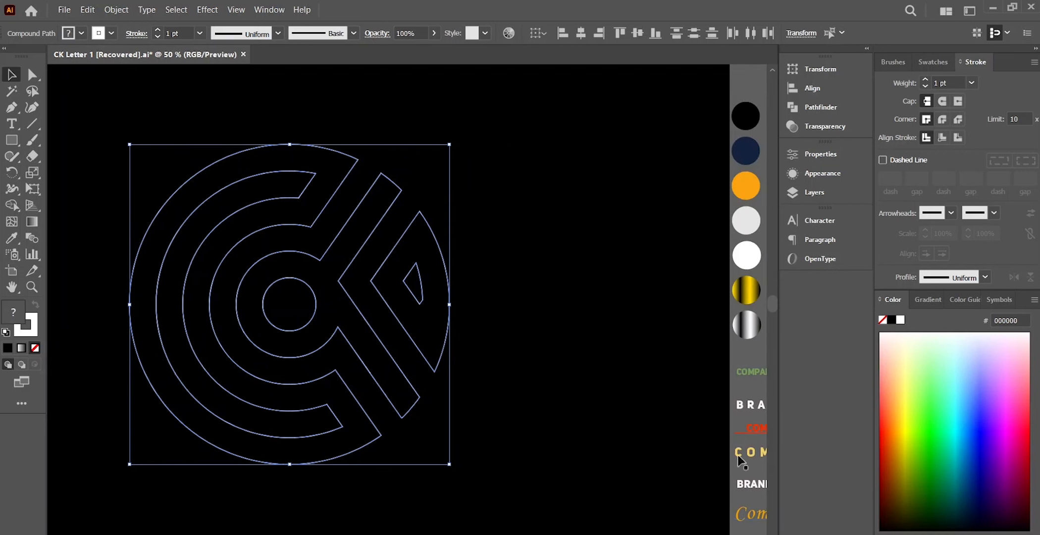
scroll(389, 297, "down", 2)
left_click(10, 239)
left_click(746, 147)
Clear the small opening inside the right segment with the Shape Builder tool and deselect the logo.
left_click(11, 205)
left_click(415, 247)
key("super")
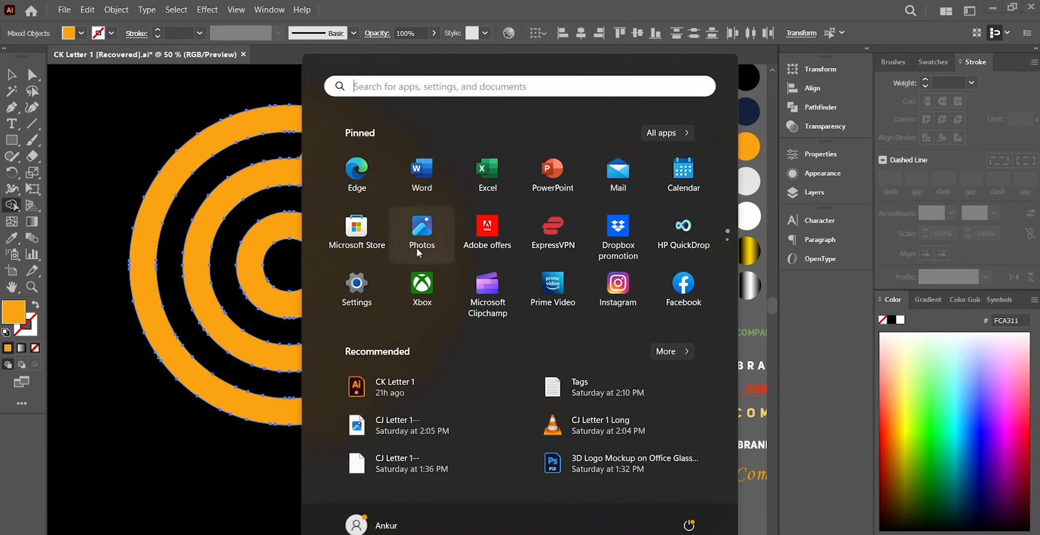
key("Escape")
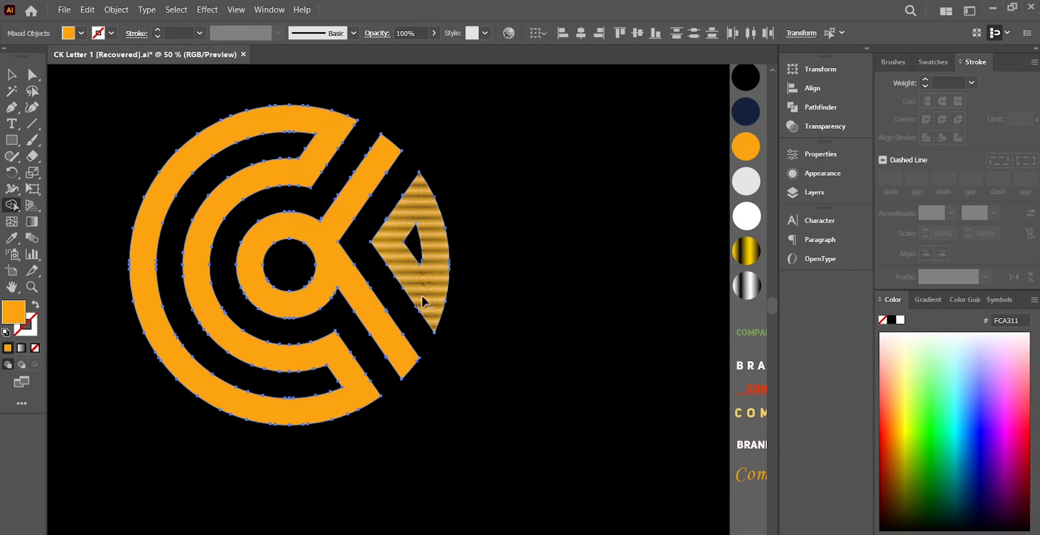
left_click(11, 74)
left_click(600, 344)
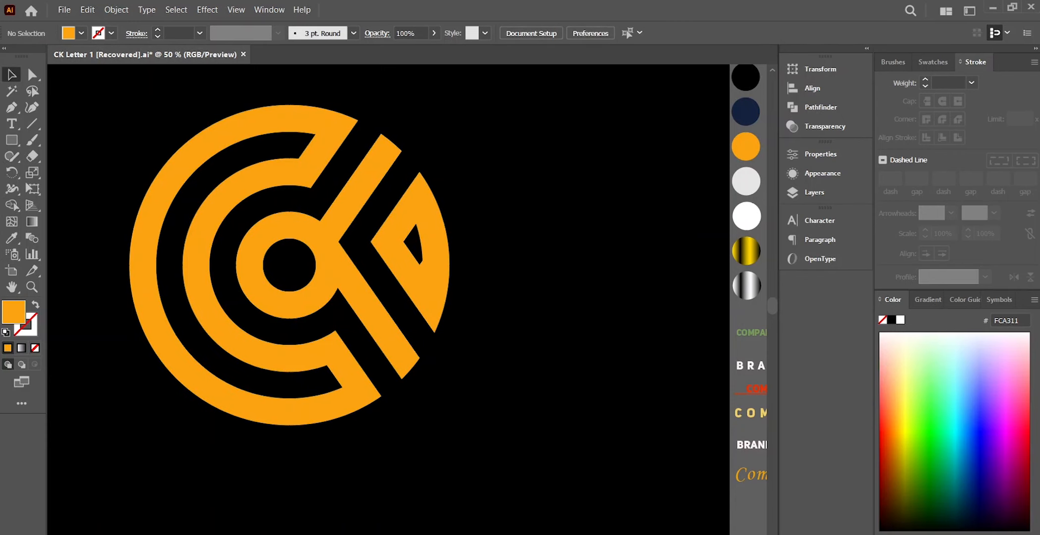
Scale the logo down and place the green and purple COMPANY NAME sample text to its right.
scroll(408, 299, "right", 1)
left_click_drag(450, 386, 309, 360)
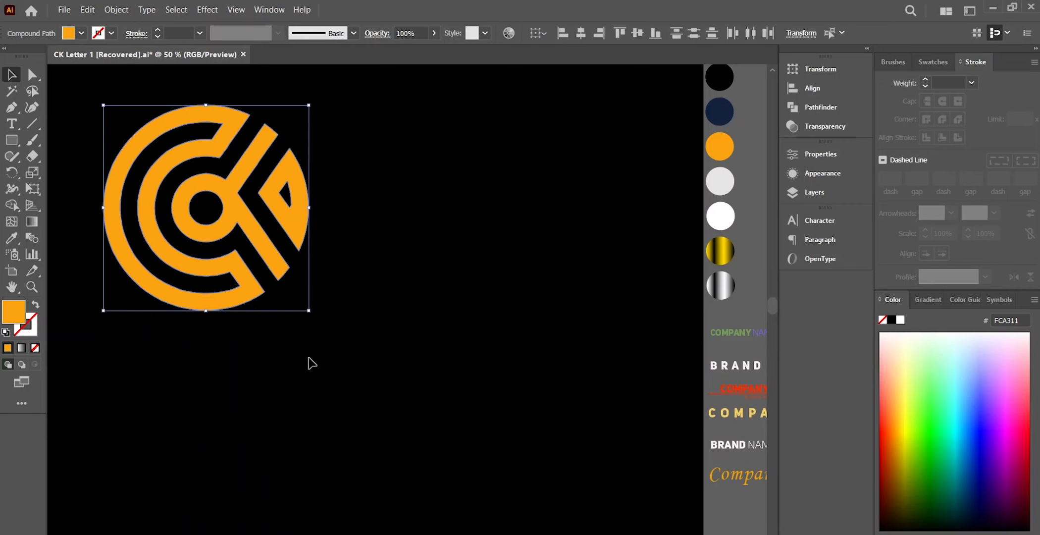
left_click(731, 332)
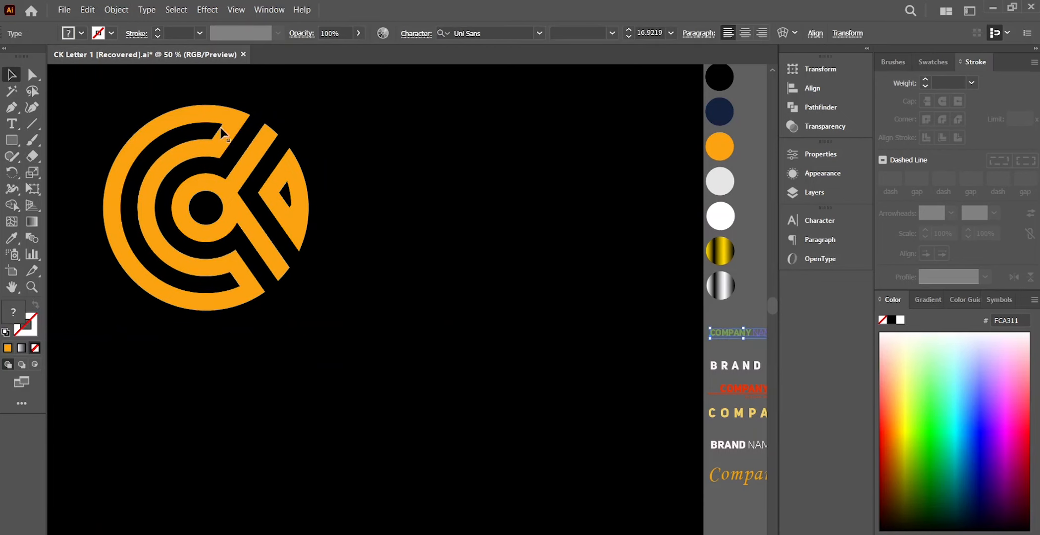
left_click_drag(754, 334, 438, 174)
Break the text onto two lines, with COMPANY above NAME.
triple_click(439, 172)
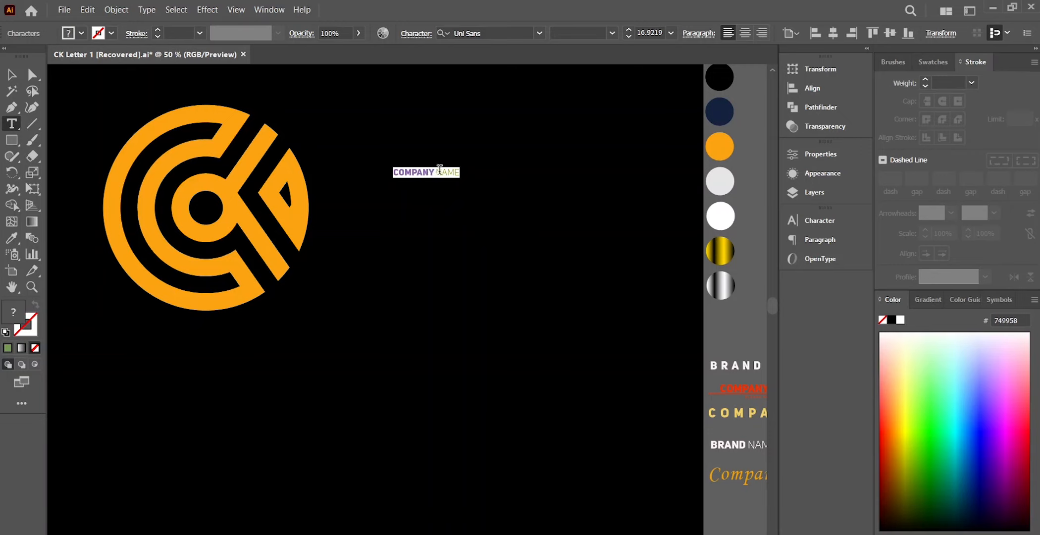
left_click(439, 171)
key("Return")
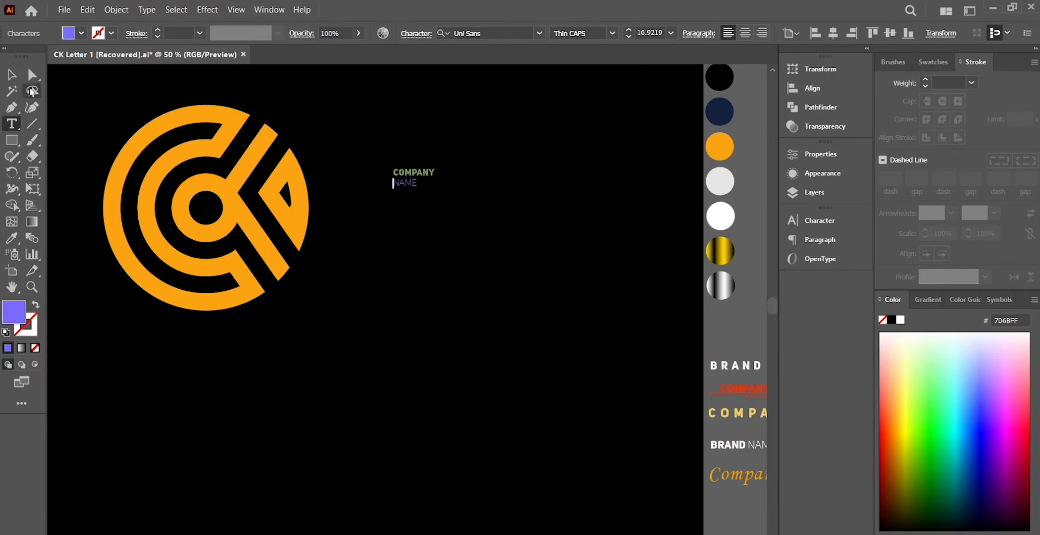
key("Escape")
Centre-align the two-line text and enlarge it to about 114 pt beside the logo.
left_click_drag(439, 192, 568, 297)
left_click(750, 34)
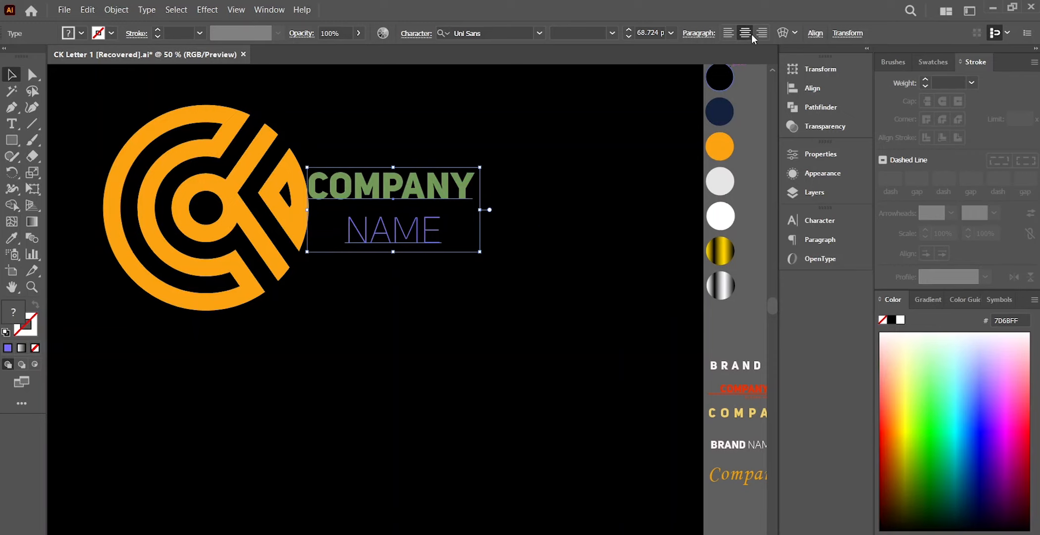
left_click_drag(373, 198, 417, 193)
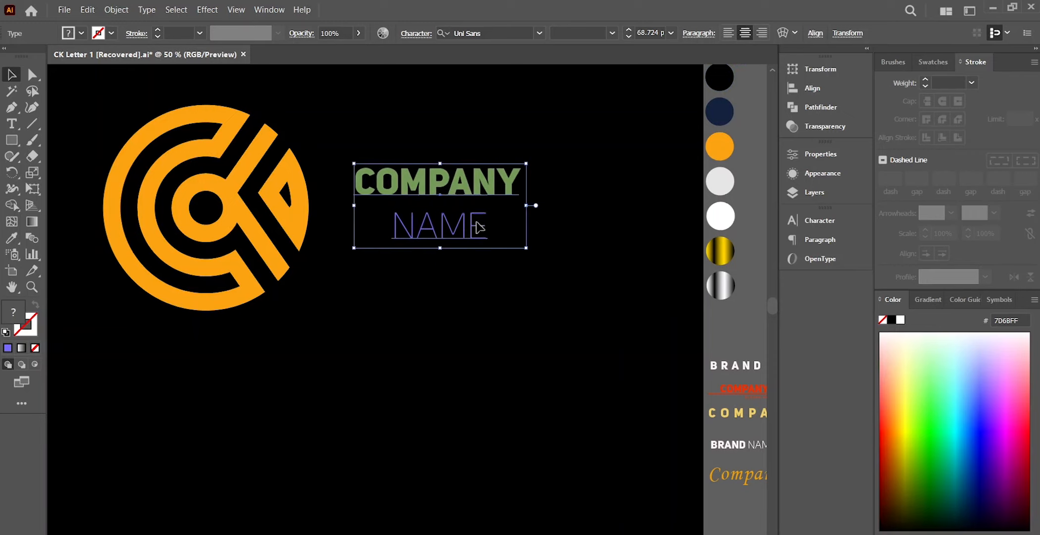
left_click_drag(527, 248, 640, 304)
left_click_drag(524, 198, 520, 174)
Raise the letter tracking of the word NAME to 51.
double_click(517, 242)
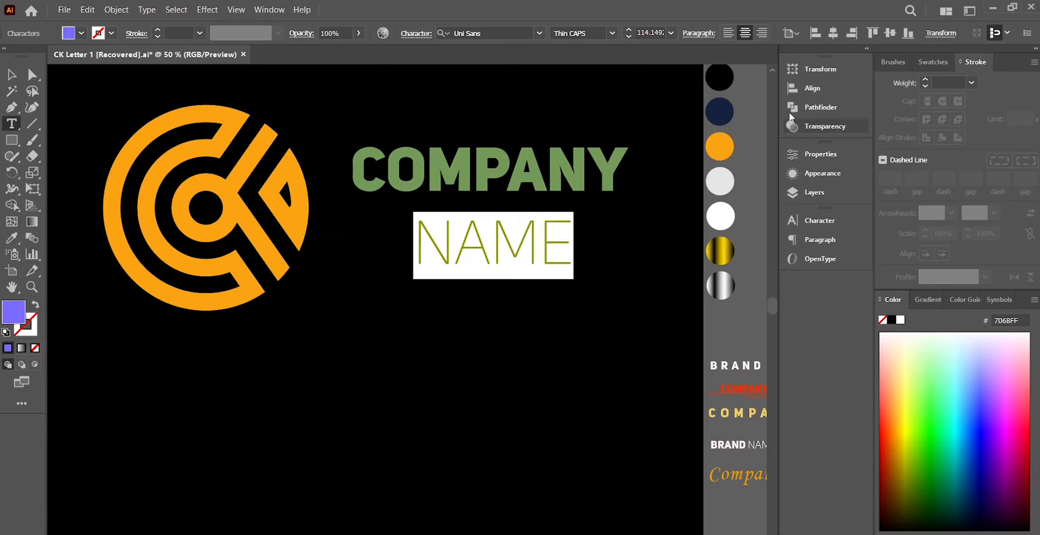
left_click(822, 173)
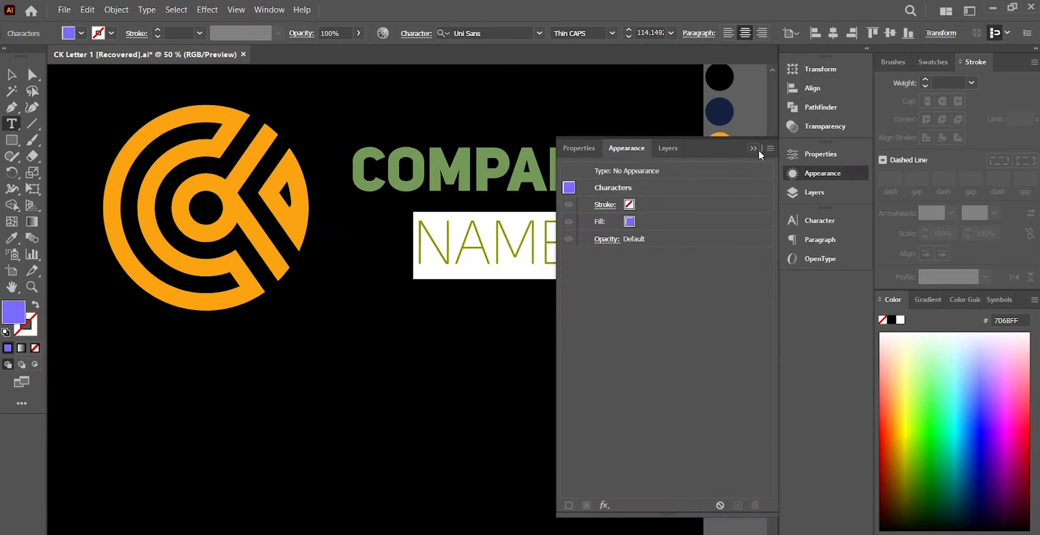
left_click(756, 149)
left_click(834, 239)
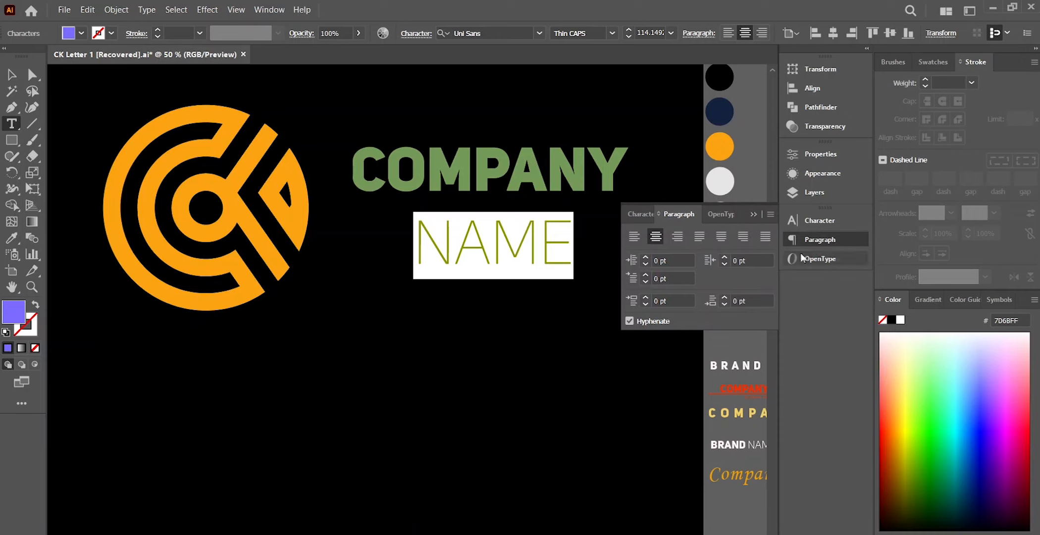
left_click(810, 219)
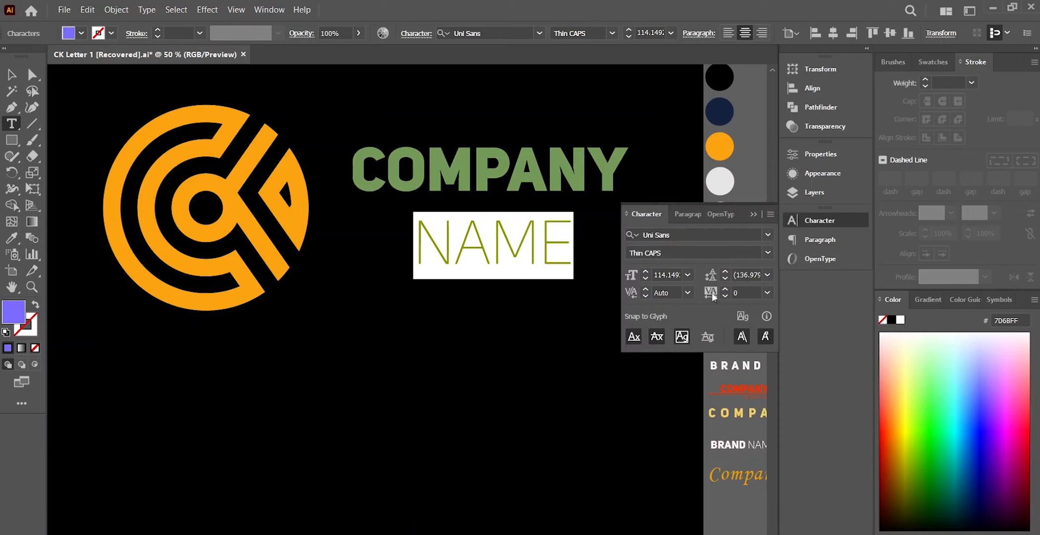
left_click(743, 293)
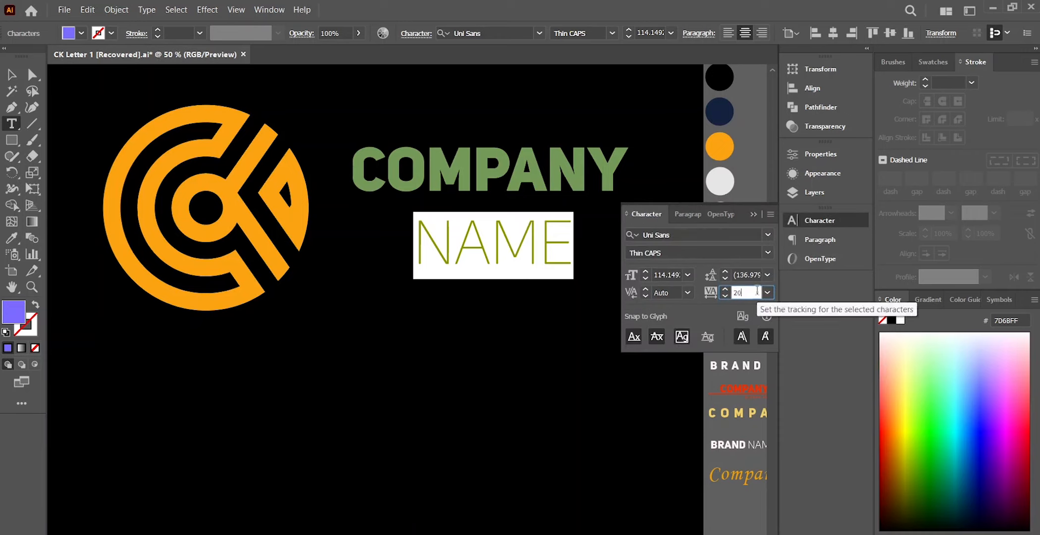
key("Return")
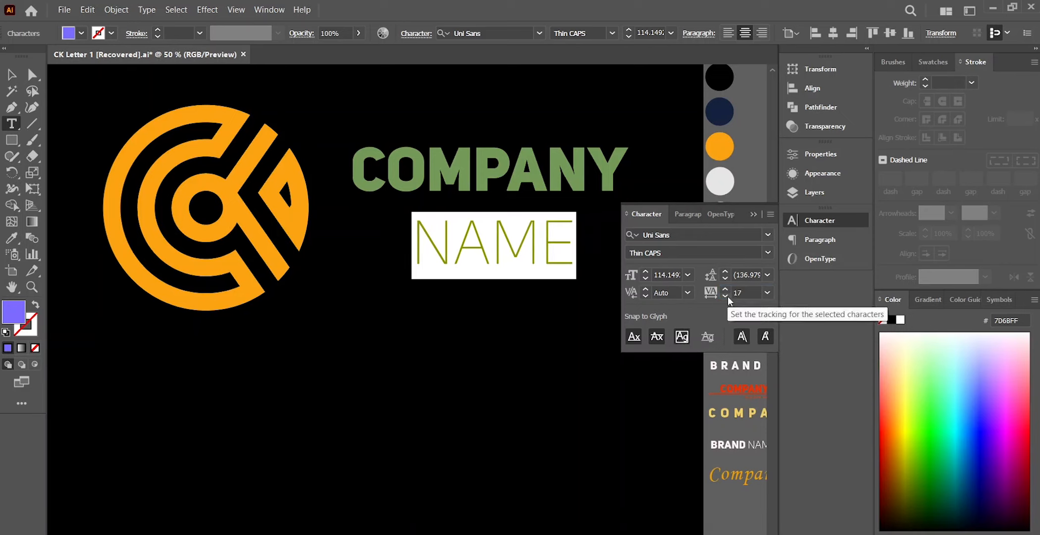
left_click(725, 290)
left_click(726, 289)
left_click(725, 290)
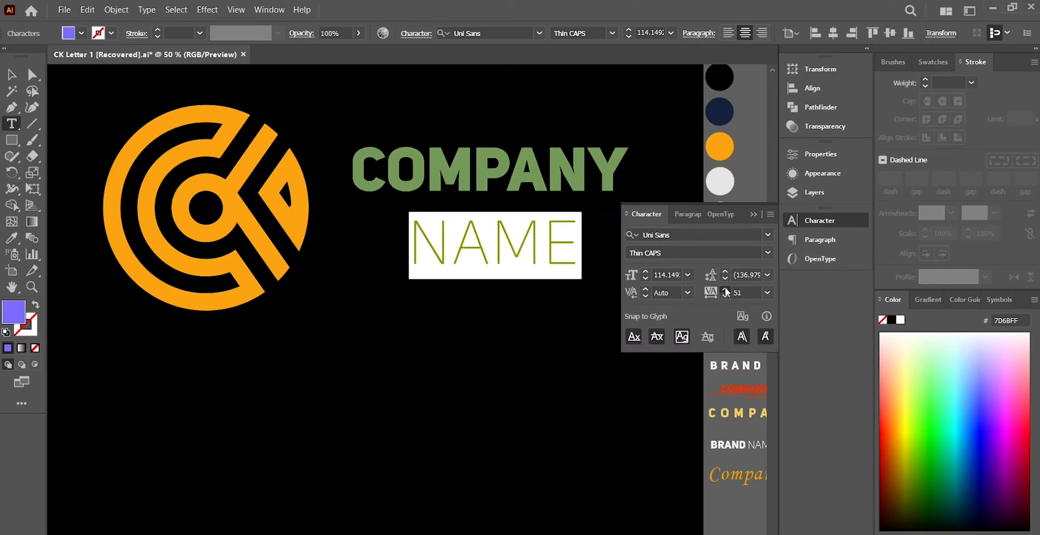